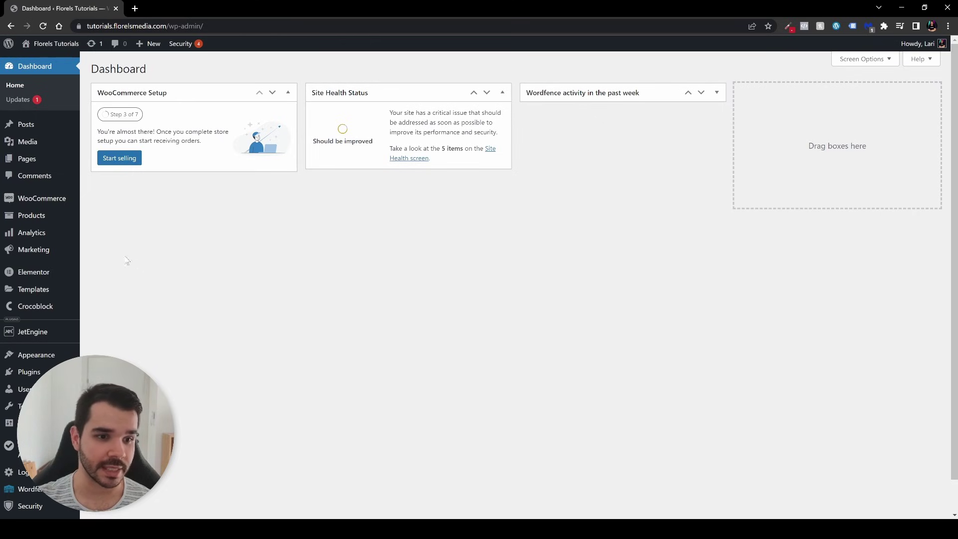
Glance at Saved Templates, then open Demo Page with Edit with Elementor from Pages.
left_click(42, 160)
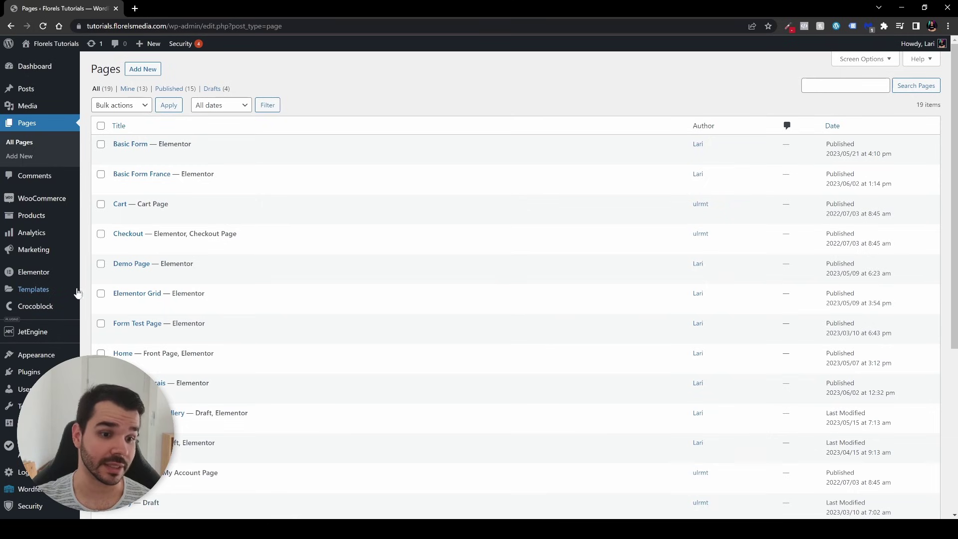
left_click(53, 295)
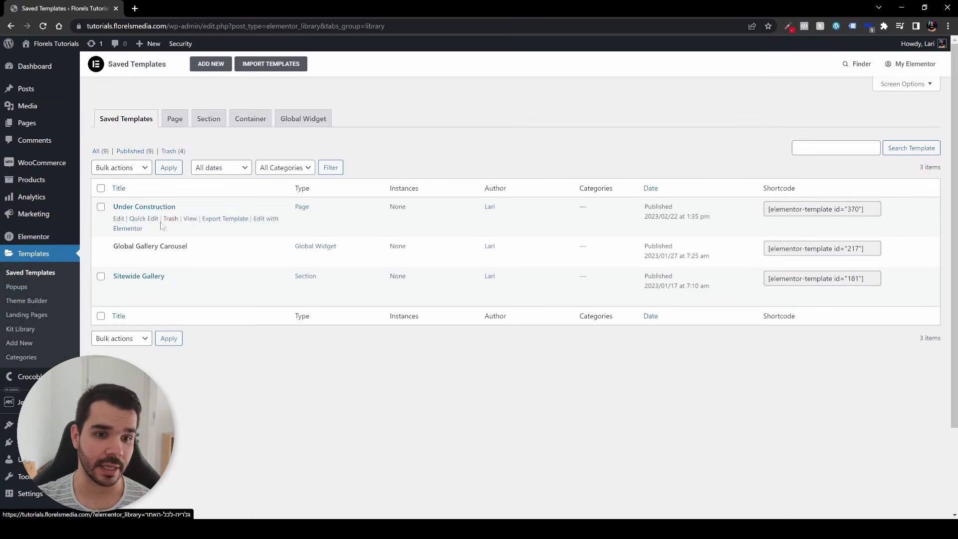
left_click(96, 152)
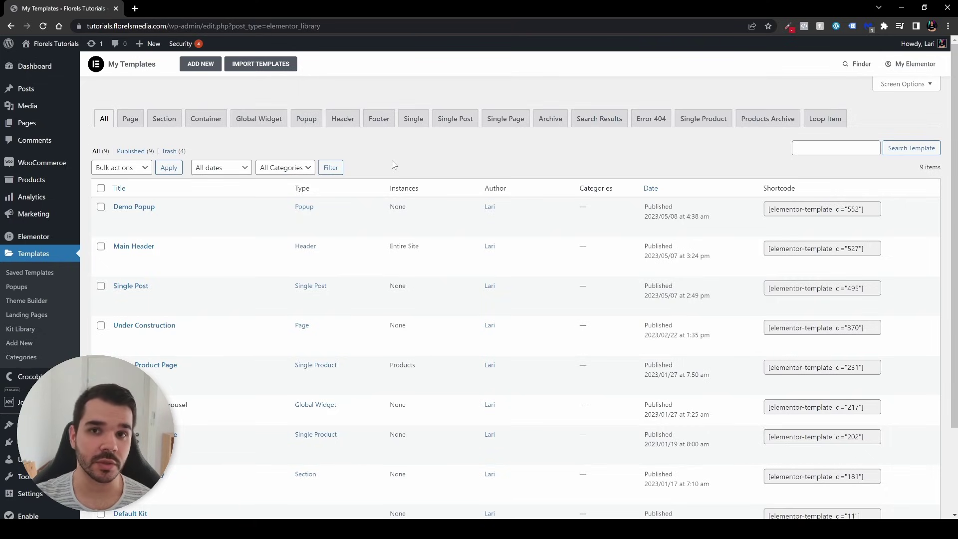
left_click(34, 125)
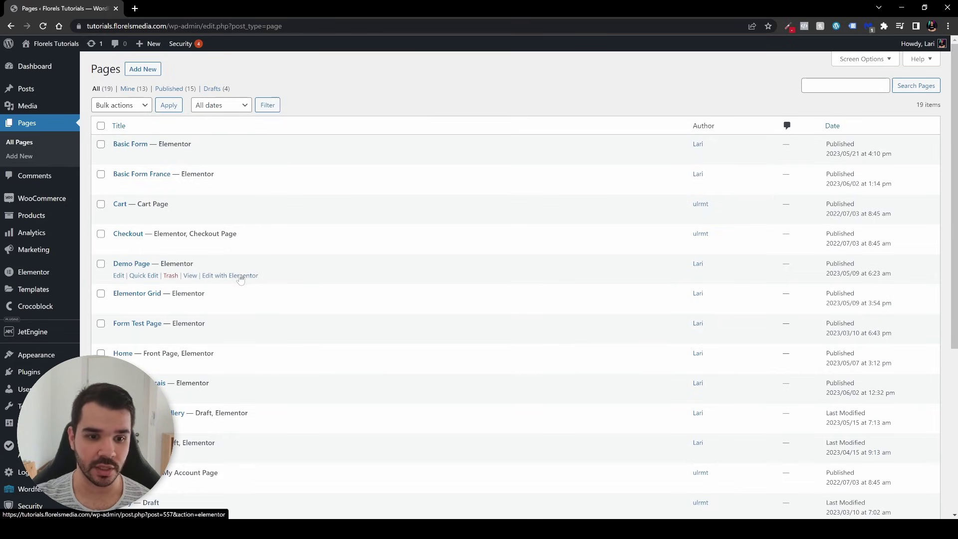
left_click(241, 277)
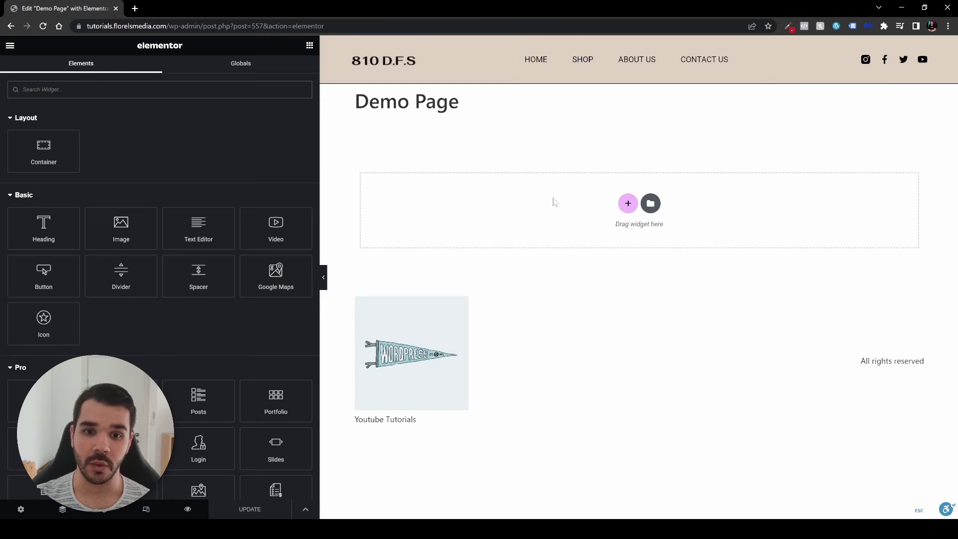
Set Demo Page's Page Layout to Elementor Canvas and update the page.
left_click(21, 508)
left_click(220, 456)
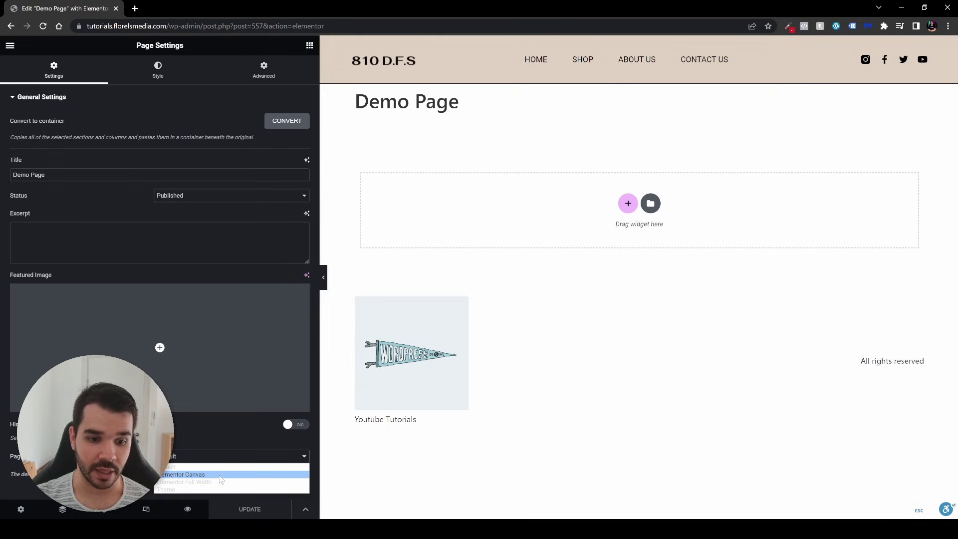
left_click(222, 475)
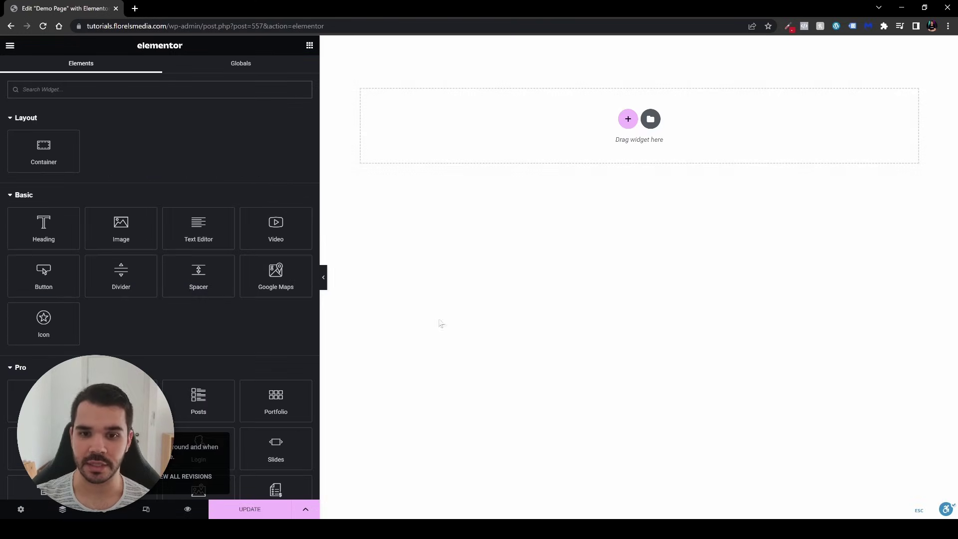
left_click(250, 509)
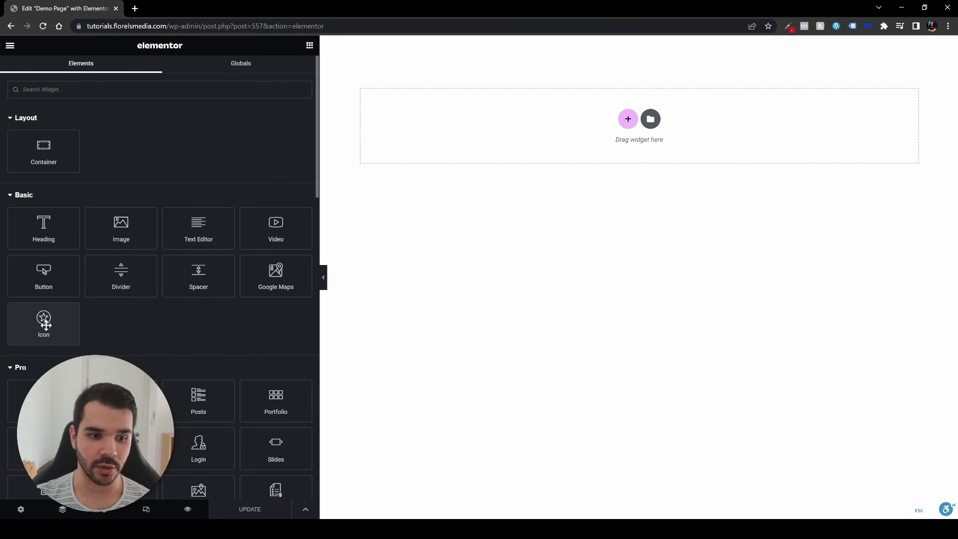
Place an Icon widget at the page top and replace its star with the WhatsApp icon.
left_click_drag(43, 319, 442, 145)
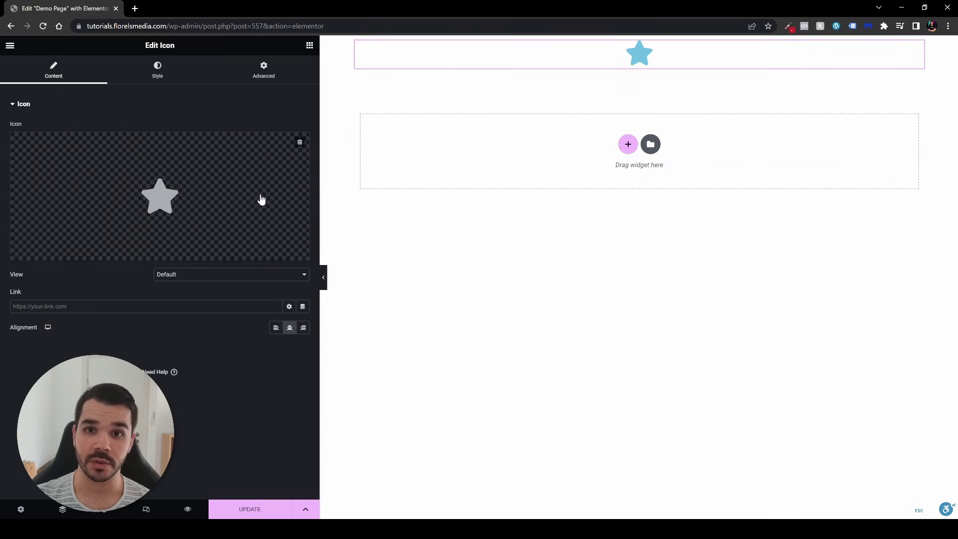
left_click(221, 198)
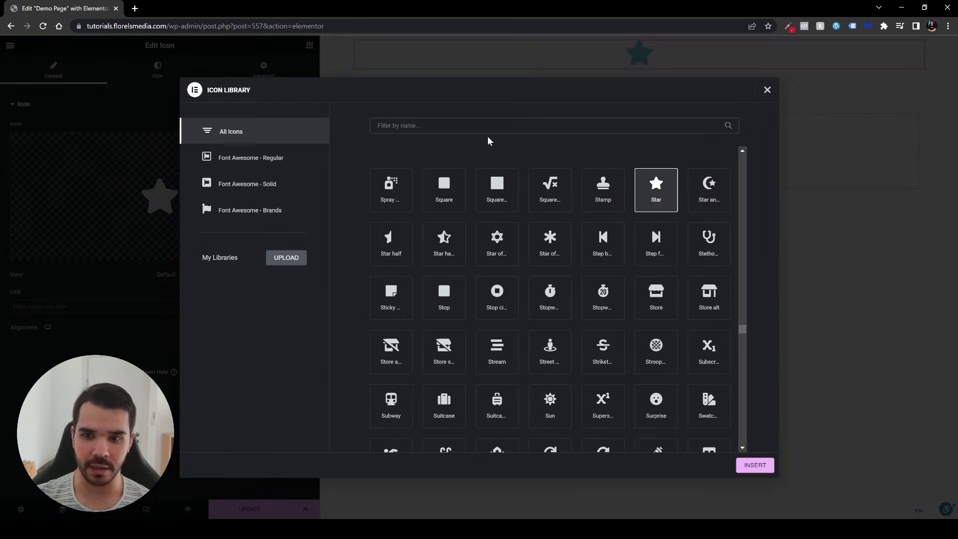
type("what")
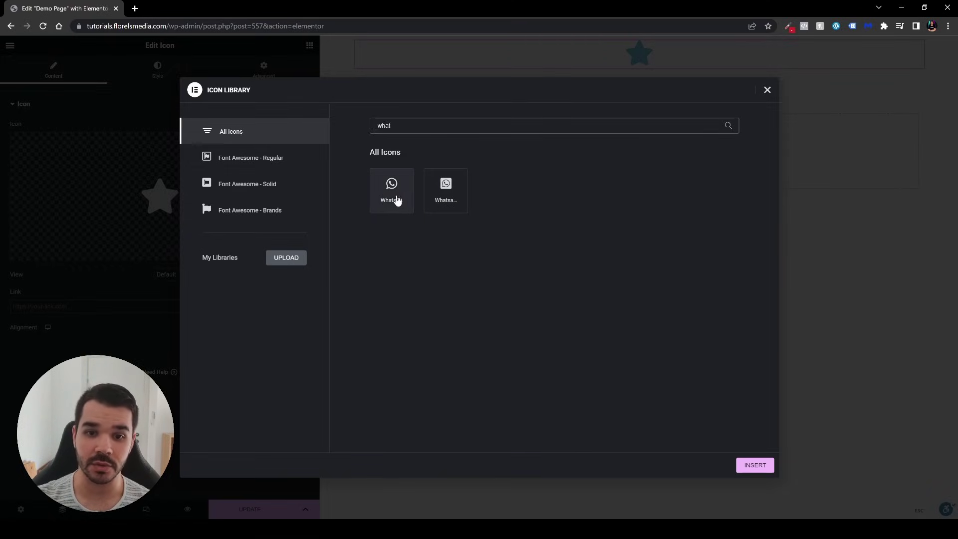
left_click(394, 199)
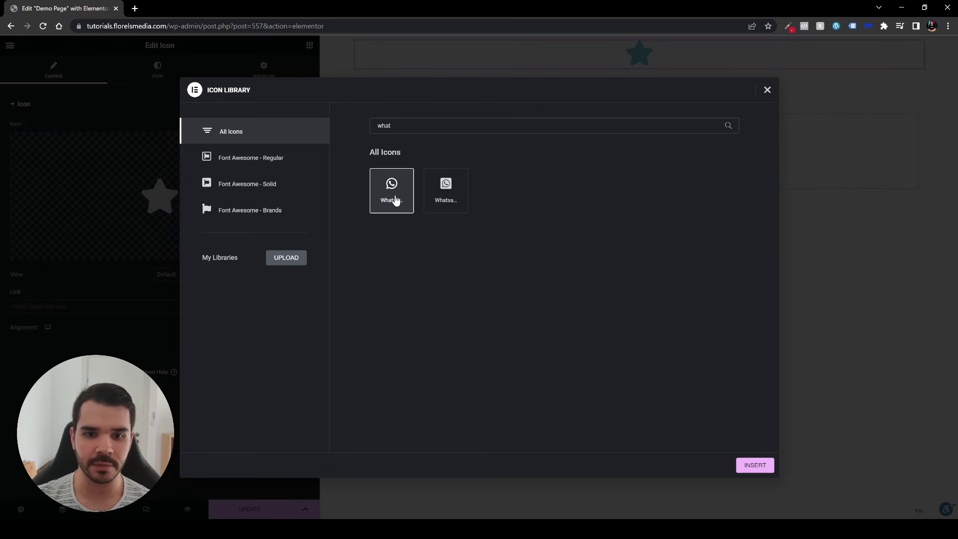
left_click(755, 465)
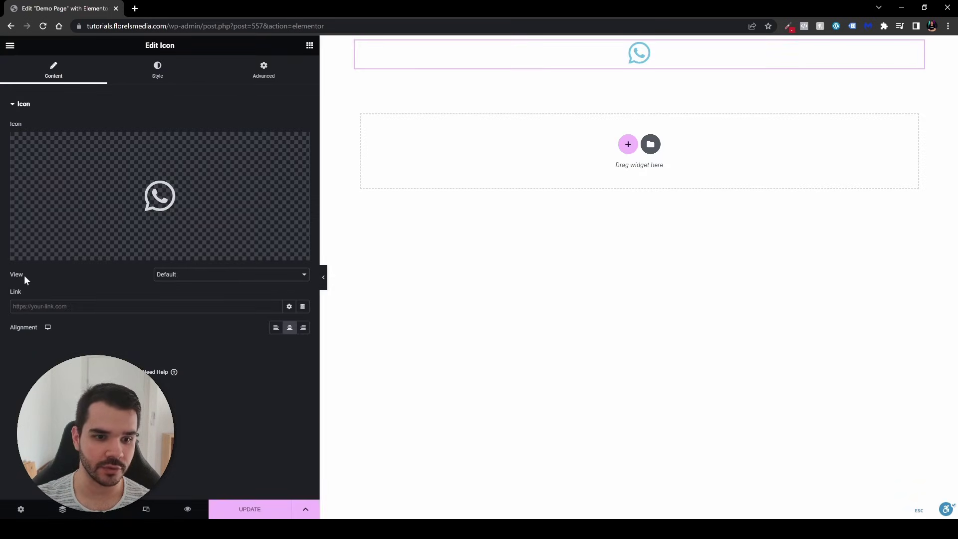
Set the icon view to Stacked and its primary colour to bright green #00B317.
left_click(197, 285)
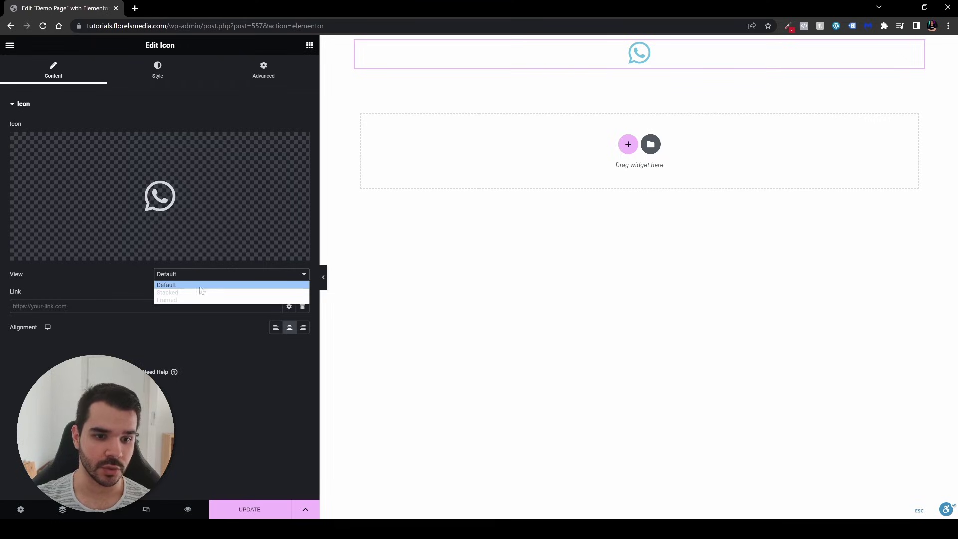
left_click(199, 293)
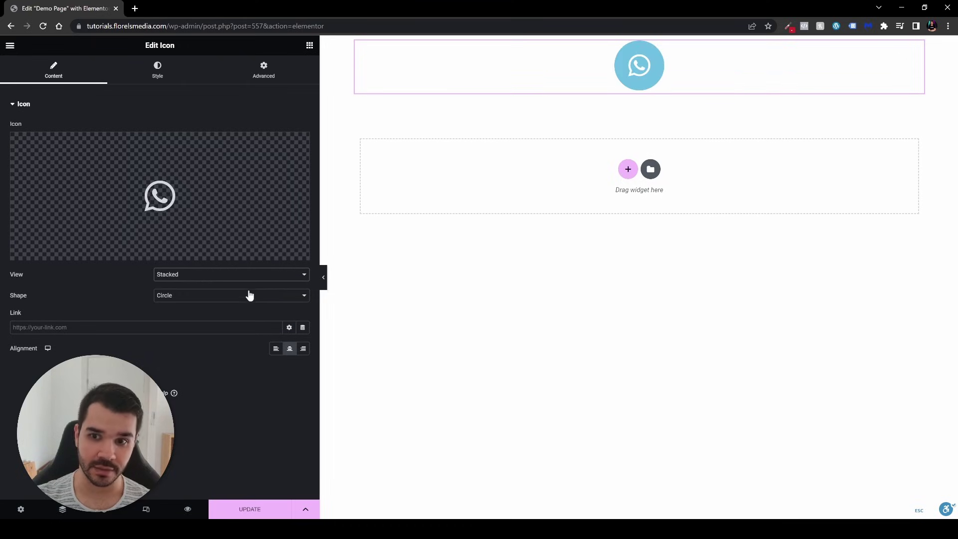
left_click(157, 75)
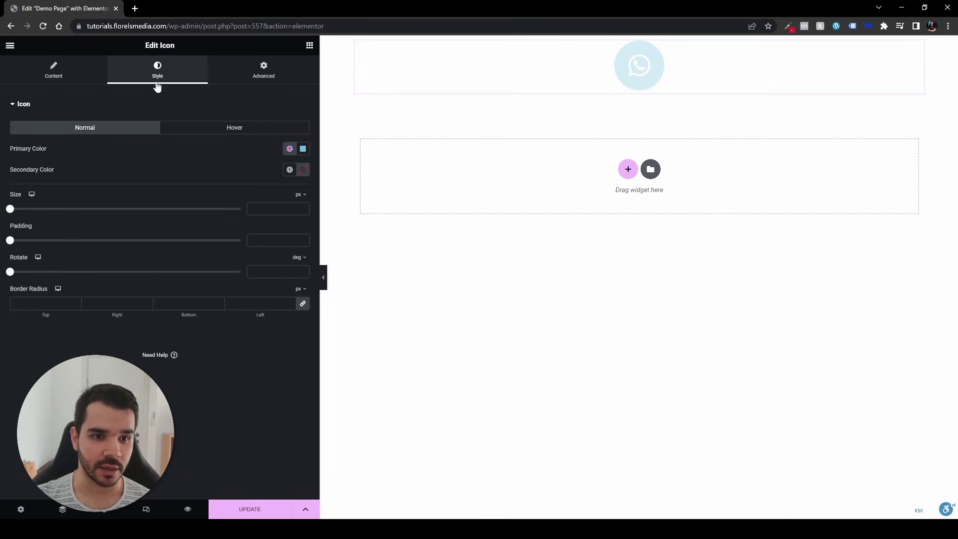
left_click(303, 150)
left_click(283, 272)
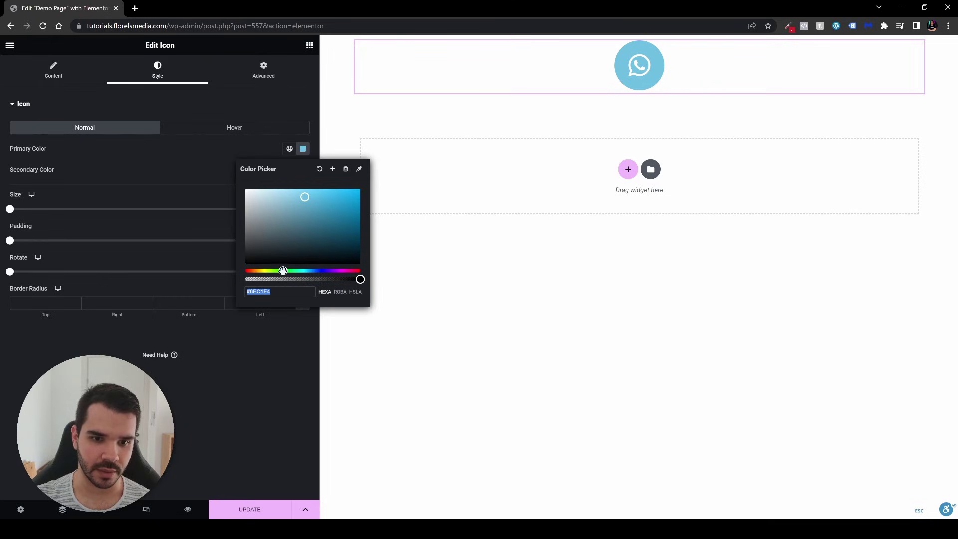
left_click(286, 271)
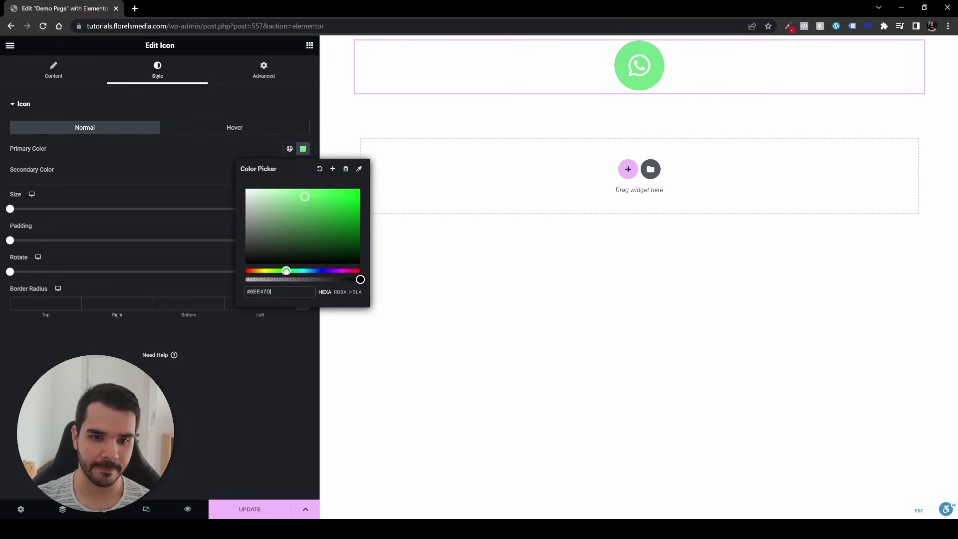
left_click_drag(329, 213, 361, 212)
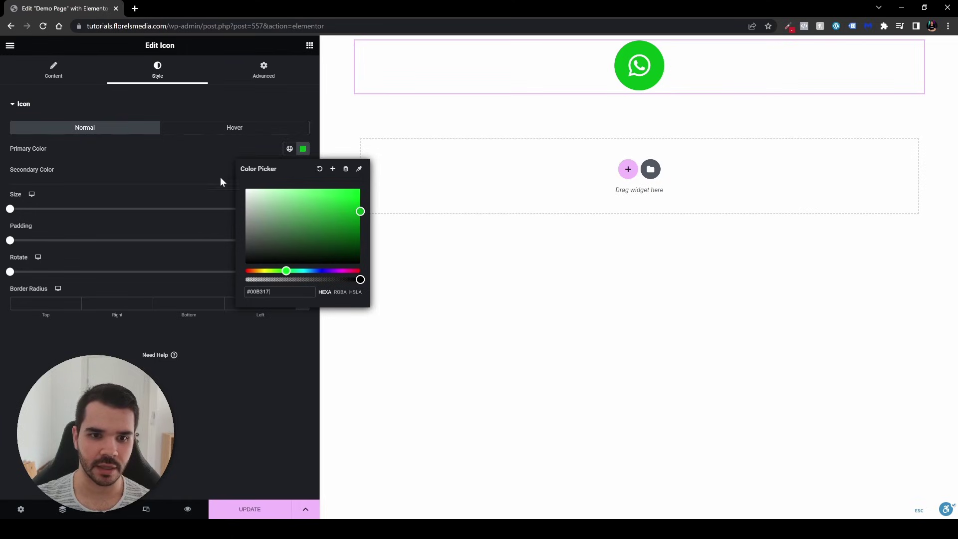
left_click(202, 160)
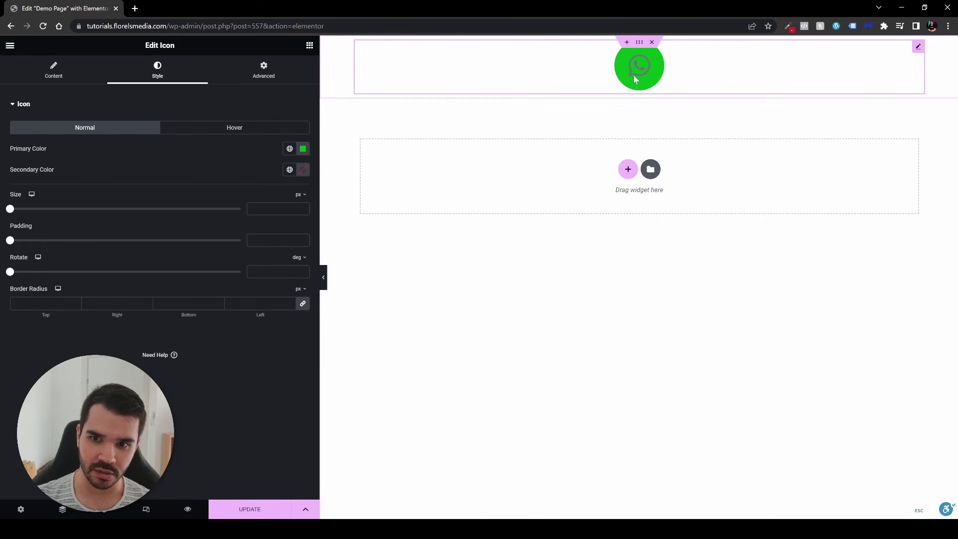
Make the icon's secondary colour white for both normal and hover states.
left_click(303, 170)
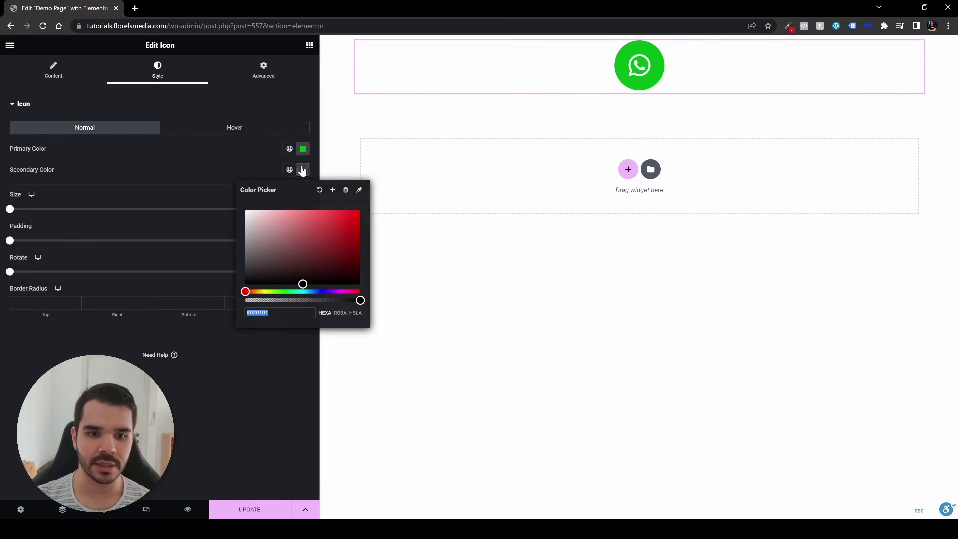
left_click_drag(248, 241, 245, 210)
left_click(208, 164)
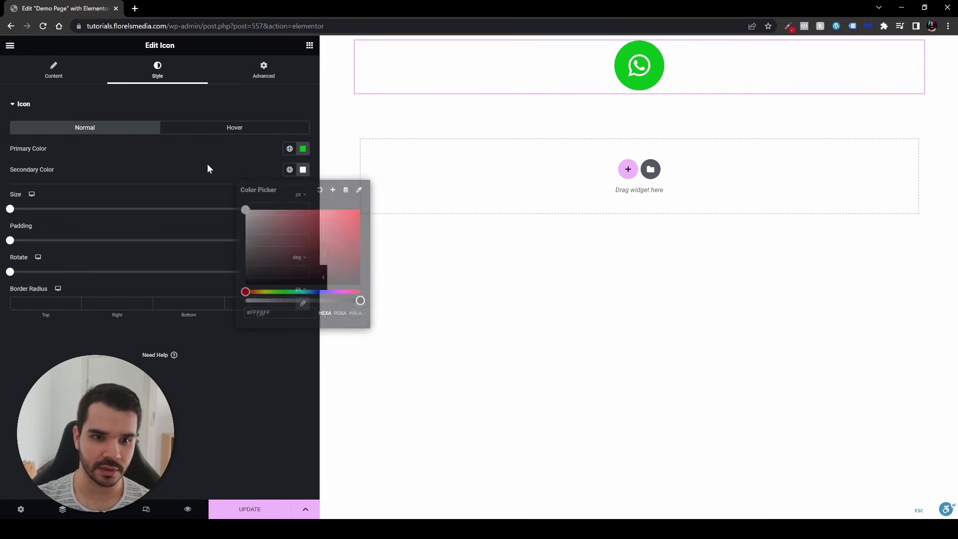
left_click(230, 131)
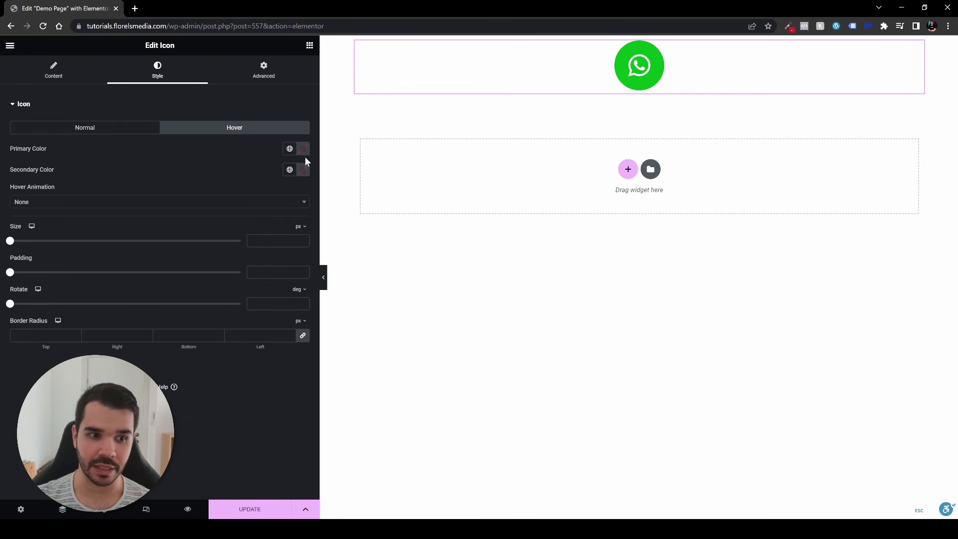
left_click(305, 170)
left_click(247, 210)
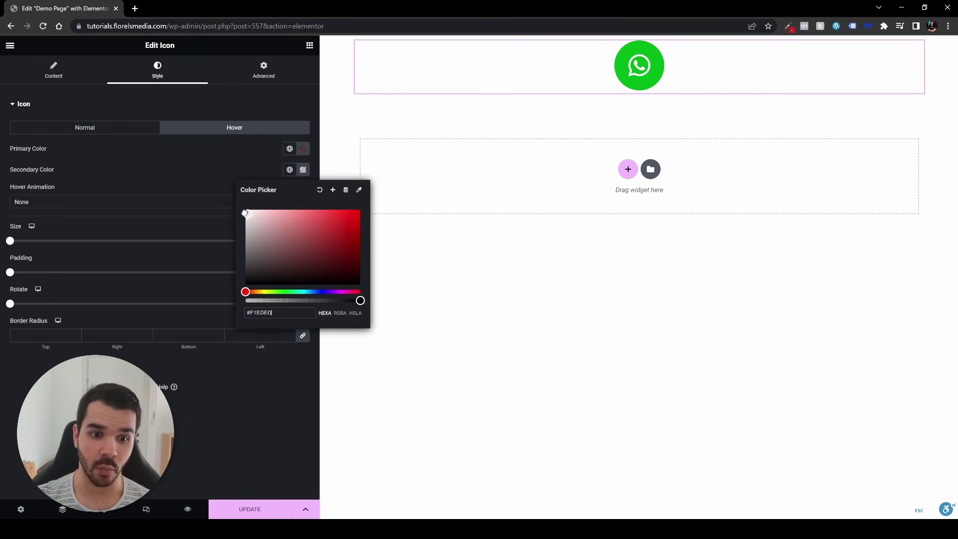
left_click(202, 155)
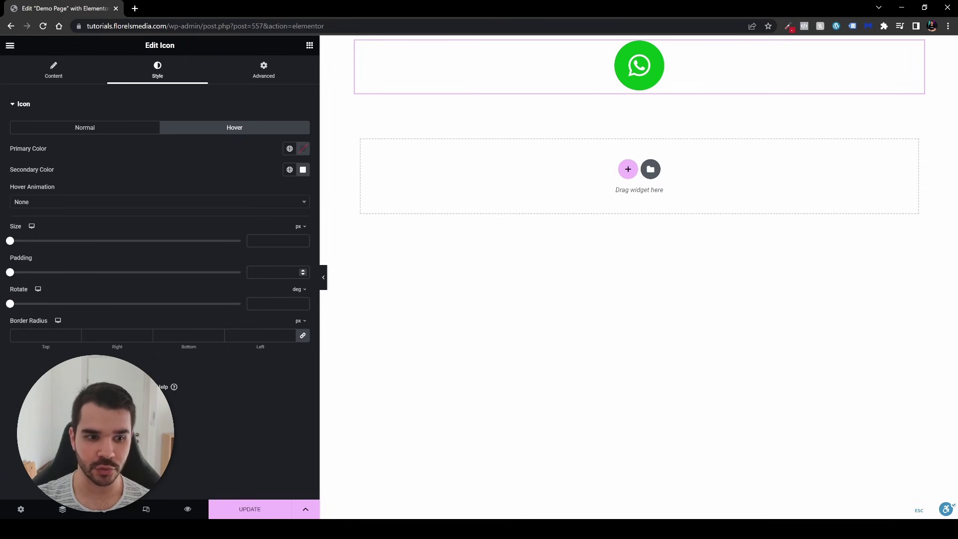
Set icon padding to 18 and size to 30 px, then return to Normal state.
left_click(273, 273)
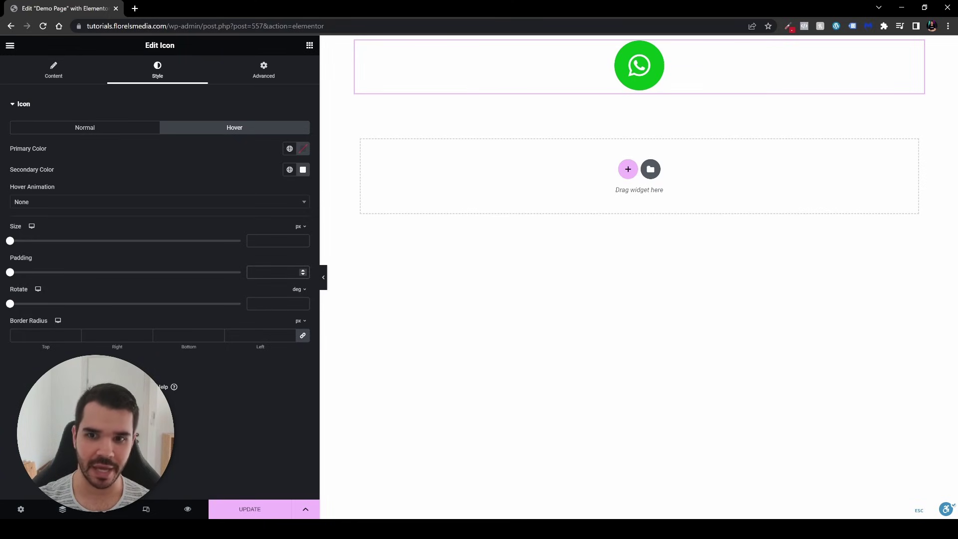
type("30")
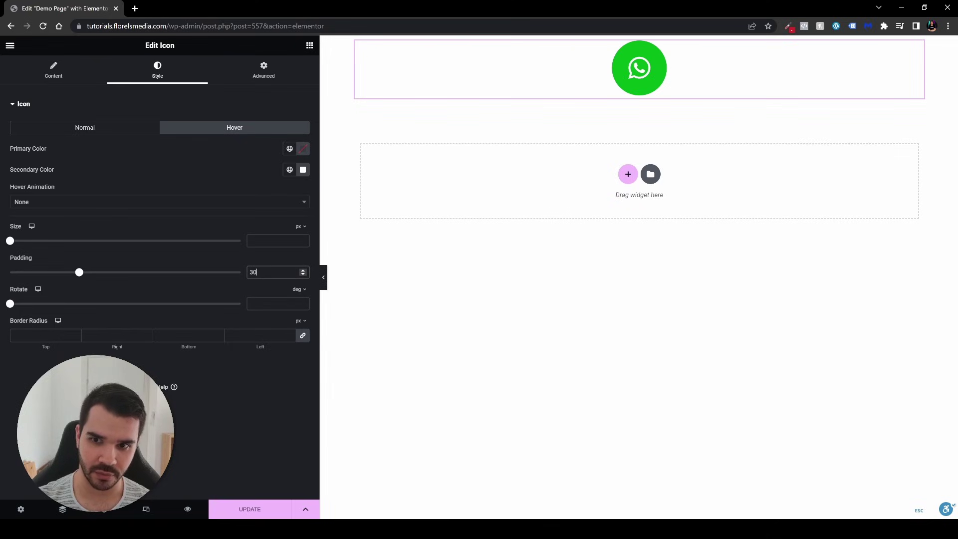
key("Down")
key("Down")
key("Down")
key("Down")
key("Down")
key("Down")
key("Down")
key("Down")
key("Down")
key("Down")
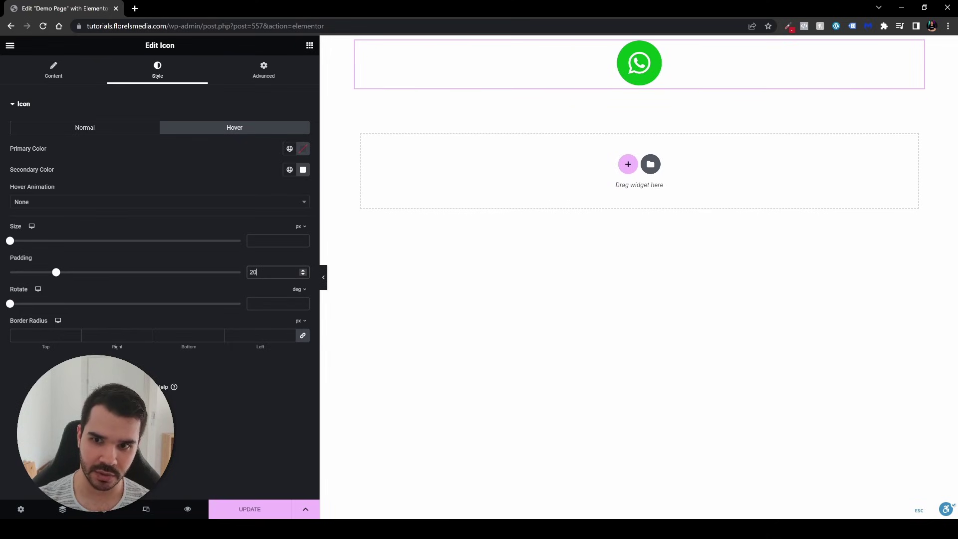
key("Down")
key("Down")
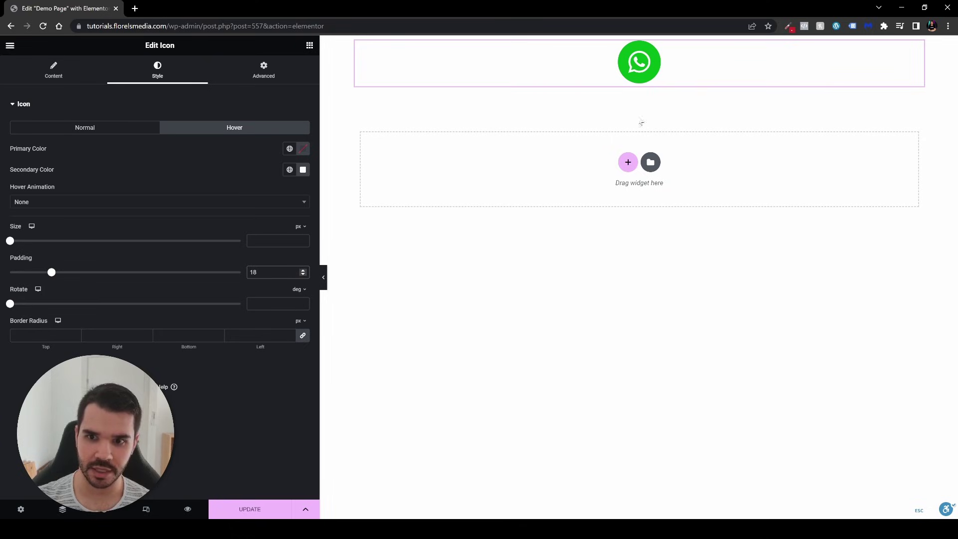
left_click(274, 241)
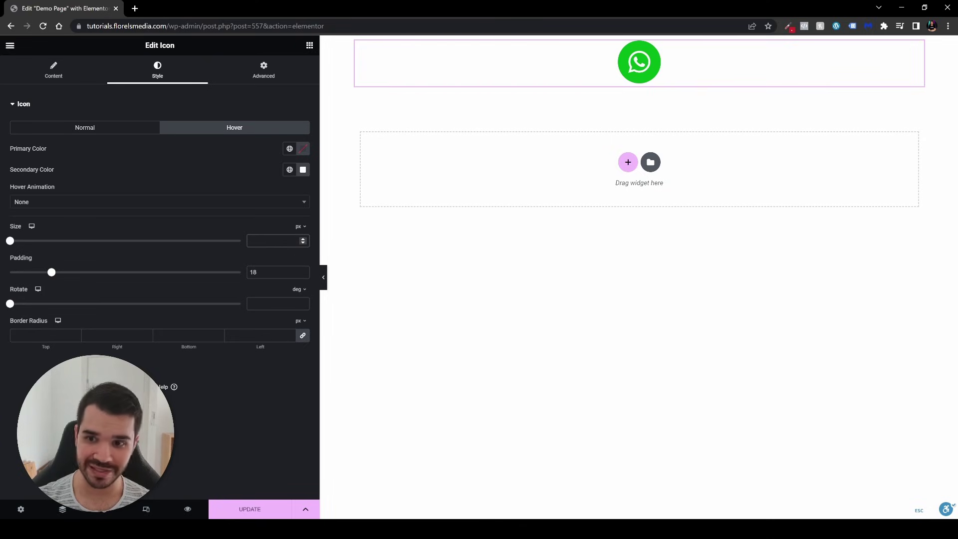
type("20")
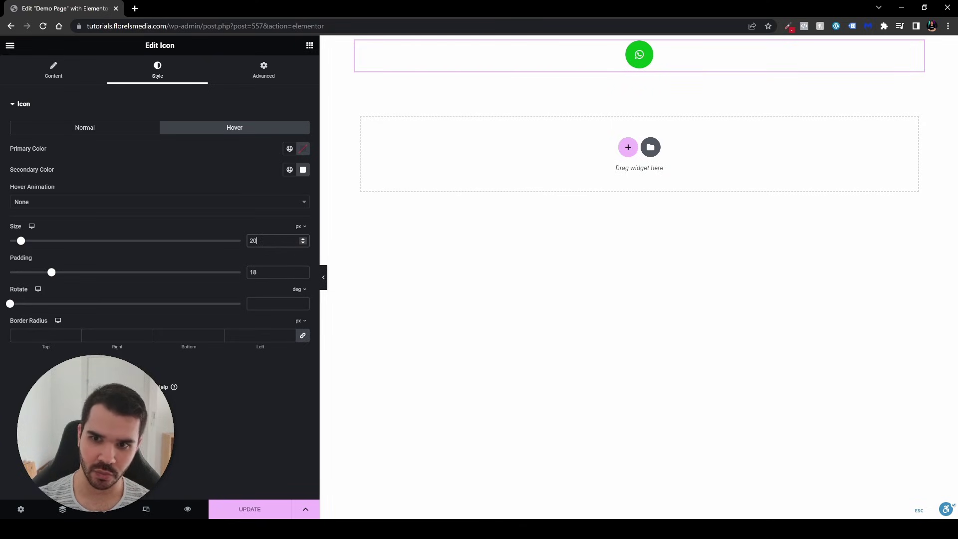
key("ctrl+a")
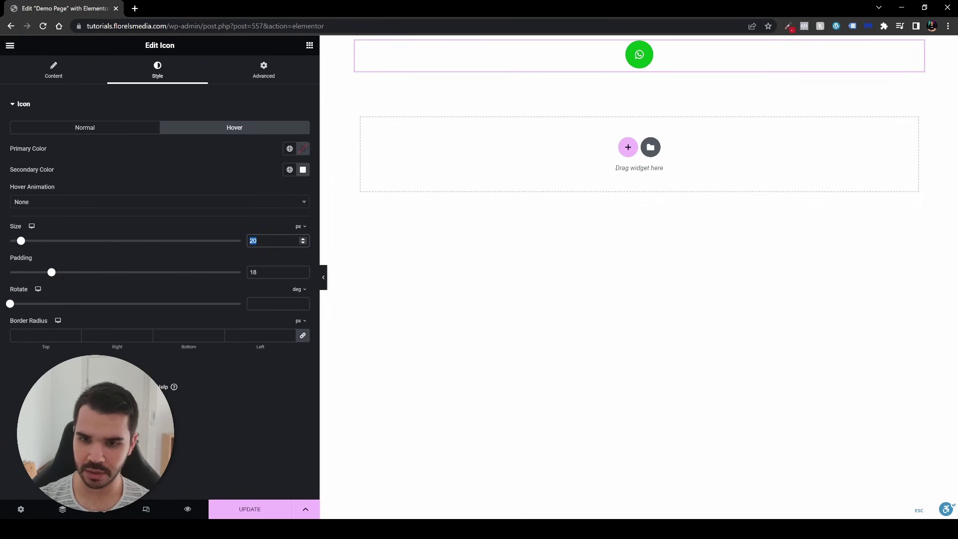
type("25")
key("ctrl+a")
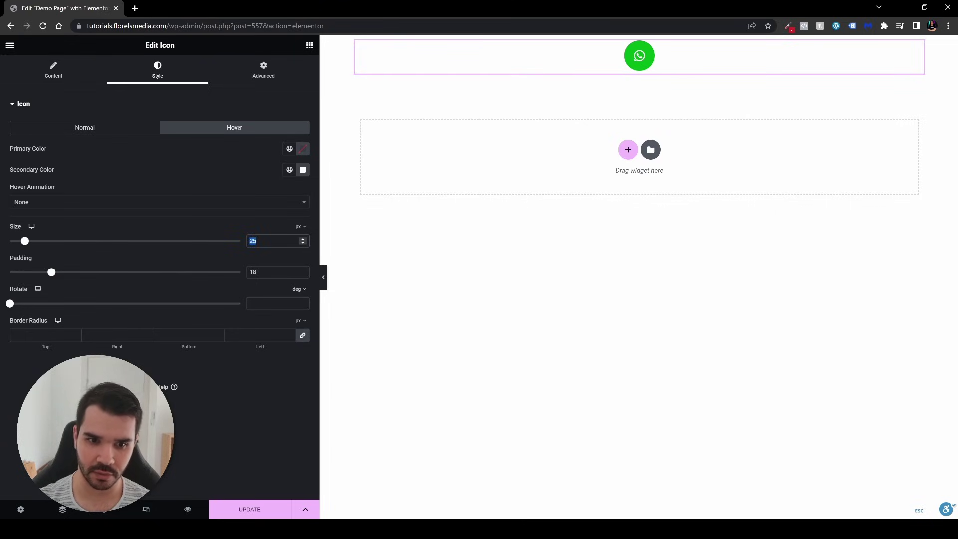
type("30")
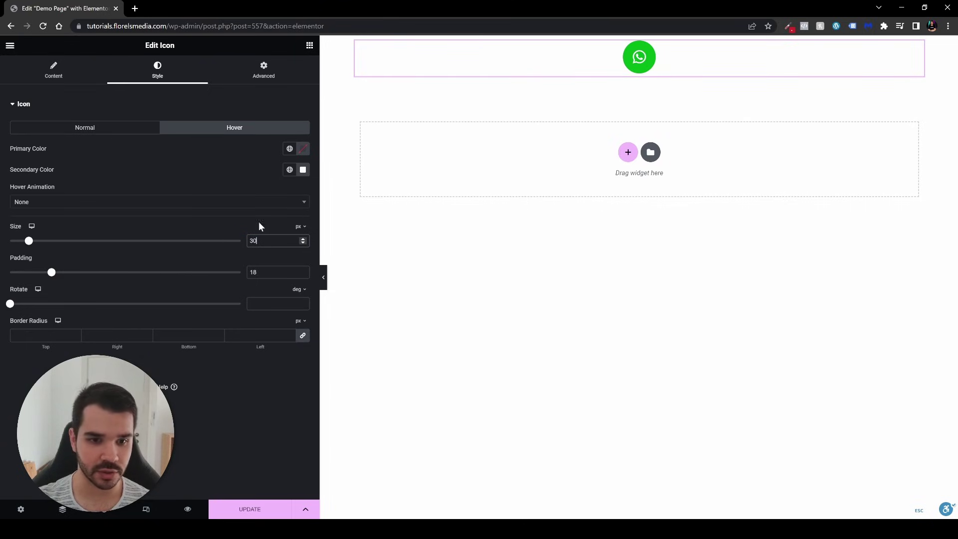
left_click(150, 127)
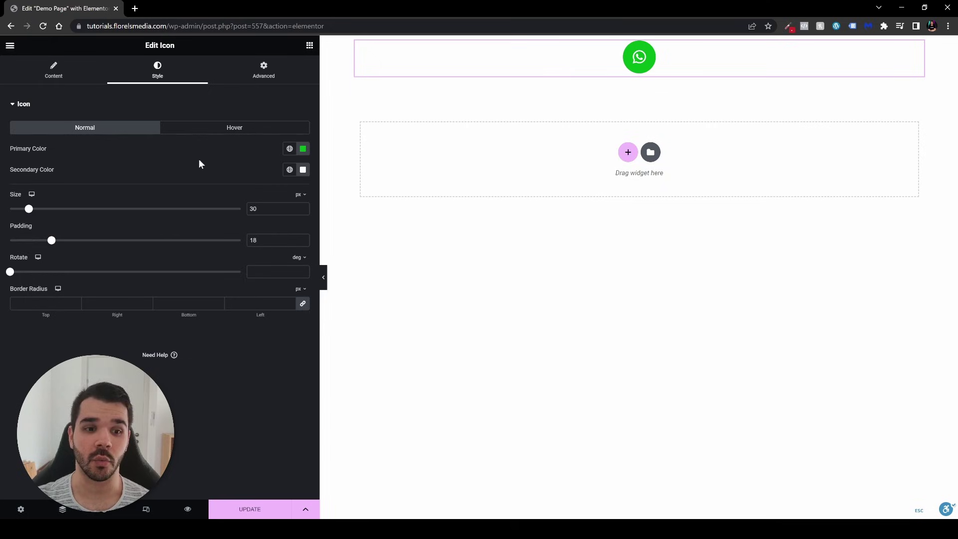
Give the icon Fixed position anchored to the bottom, with vertical offset in %.
left_click(264, 83)
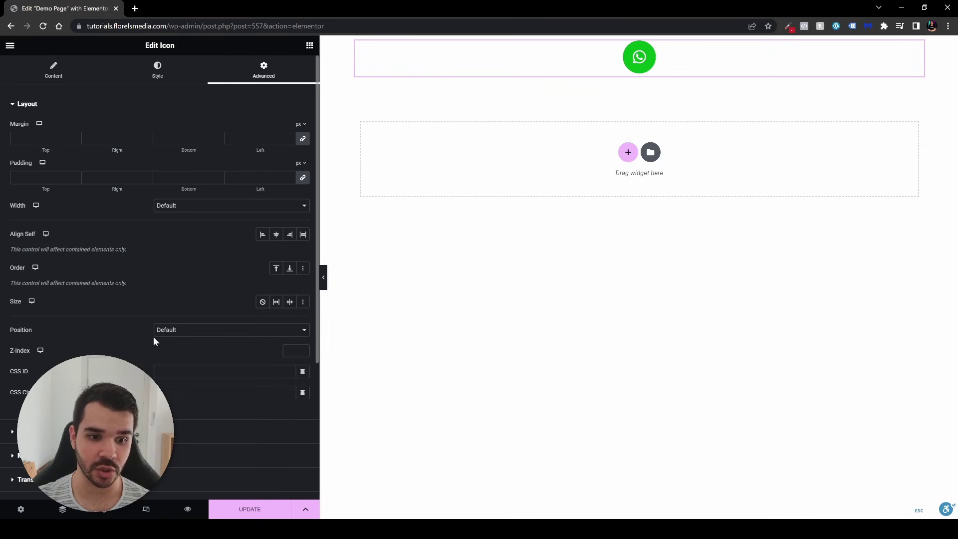
left_click(185, 330)
left_click(185, 353)
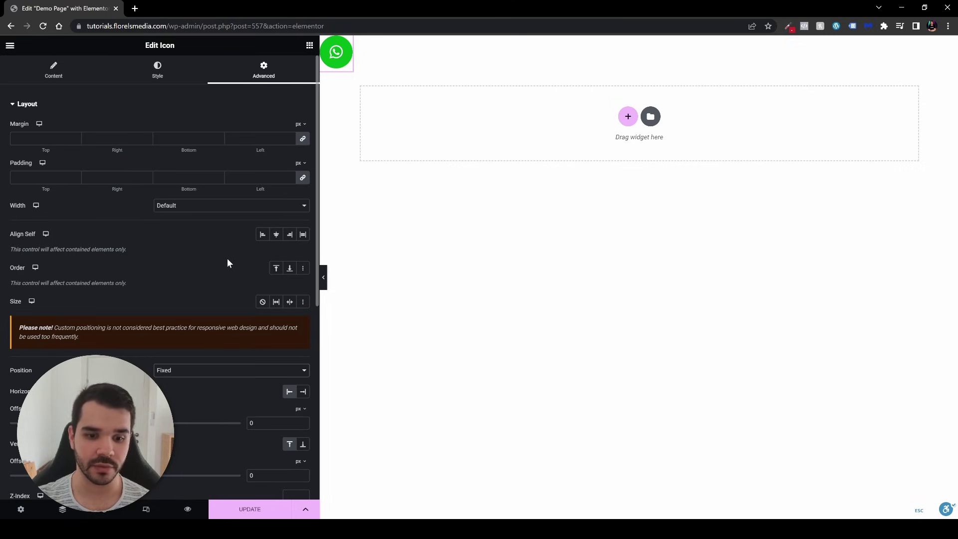
scroll(226, 259, "down", 2)
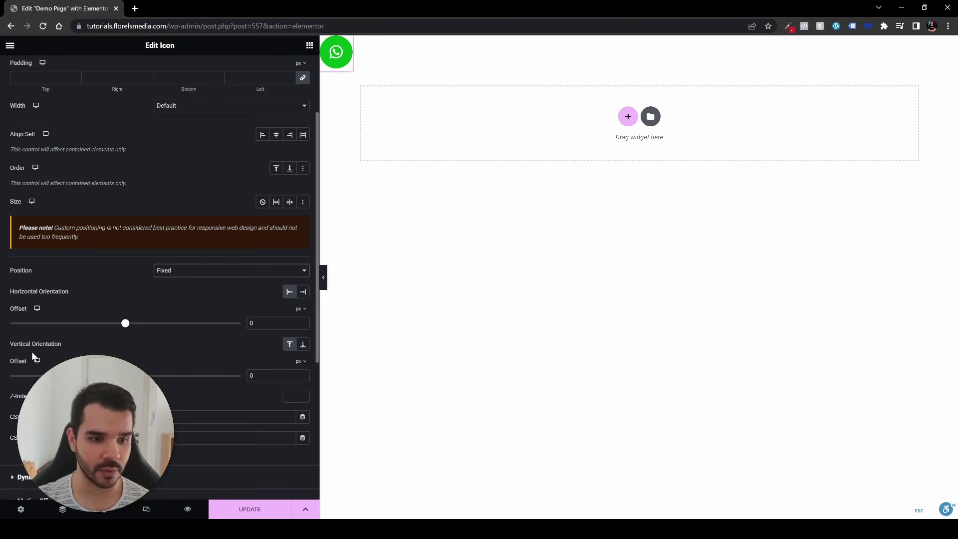
left_click(302, 346)
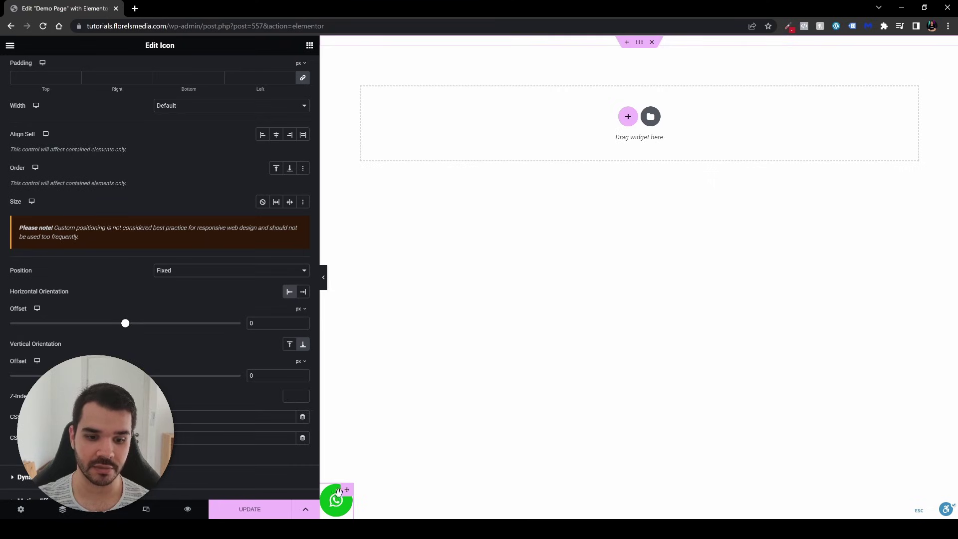
left_click(301, 363)
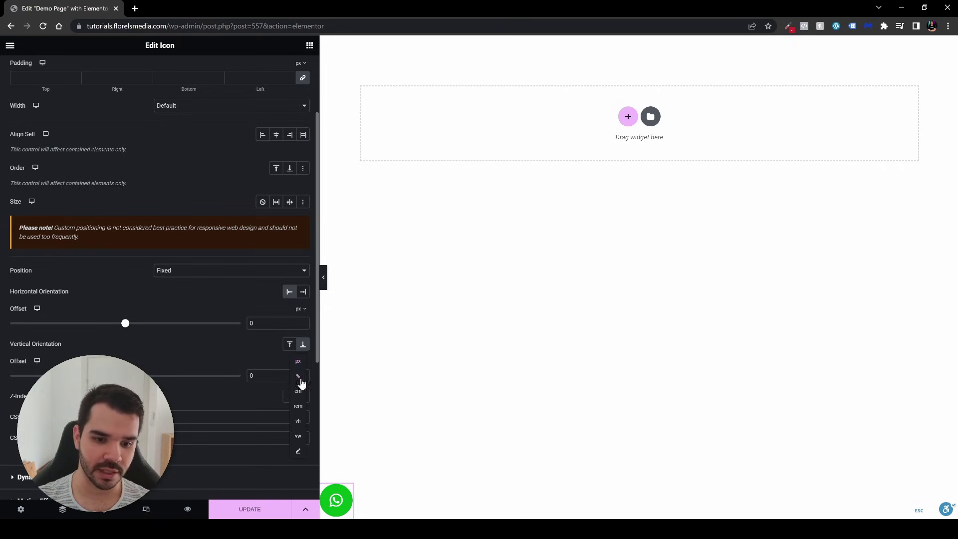
left_click(301, 382)
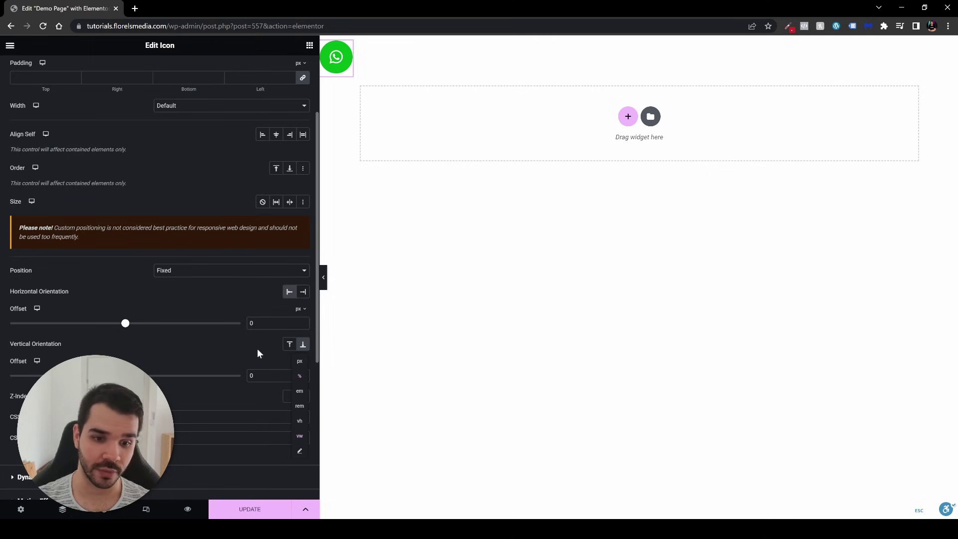
Set the horizontal offset to 1% and the vertical offset to 6%.
mouse_move(302, 312)
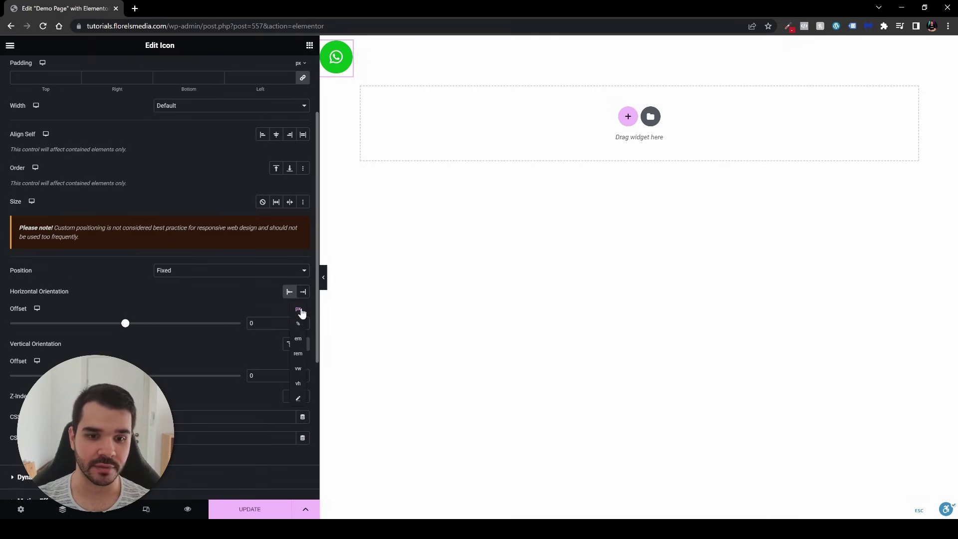
left_click(298, 323)
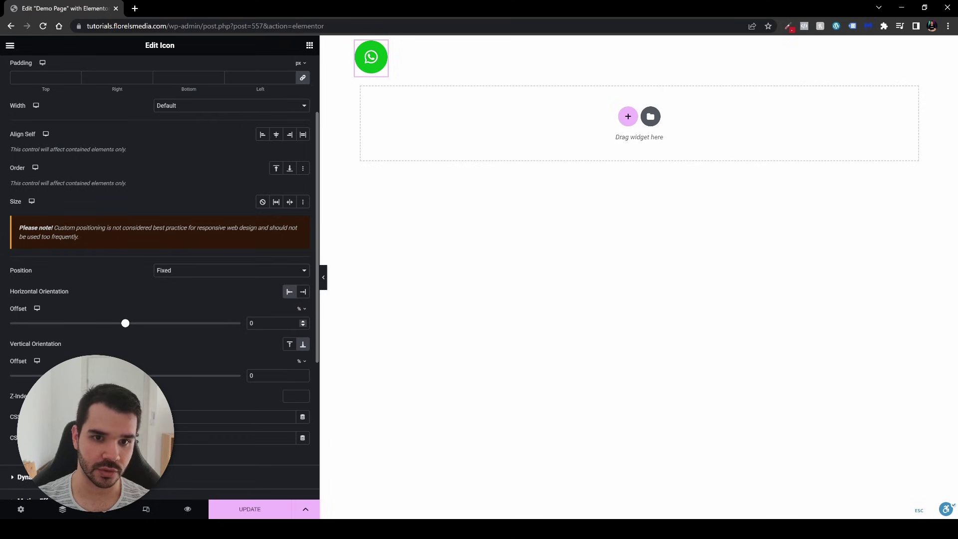
double_click(272, 323)
type("-1")
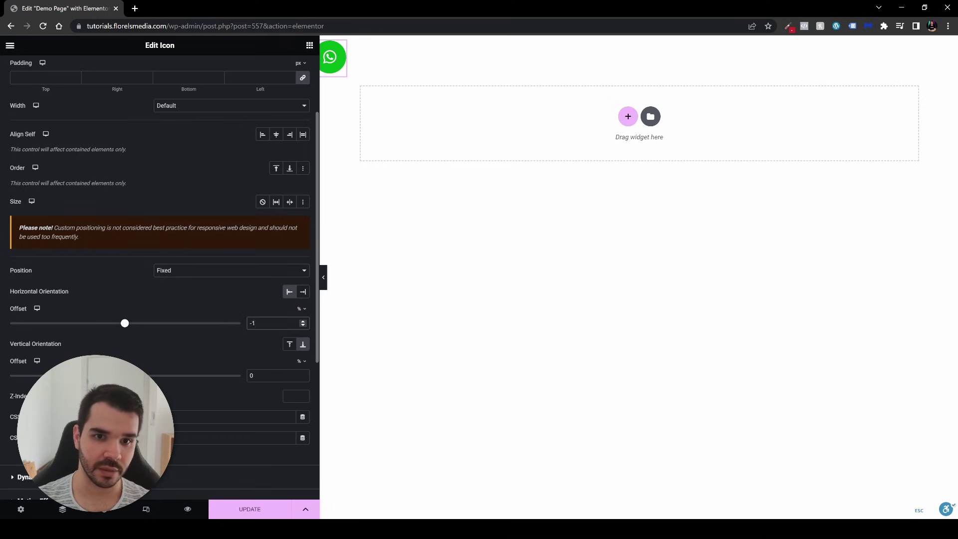
key("BackSpace")
key("BackSpace")
type("1")
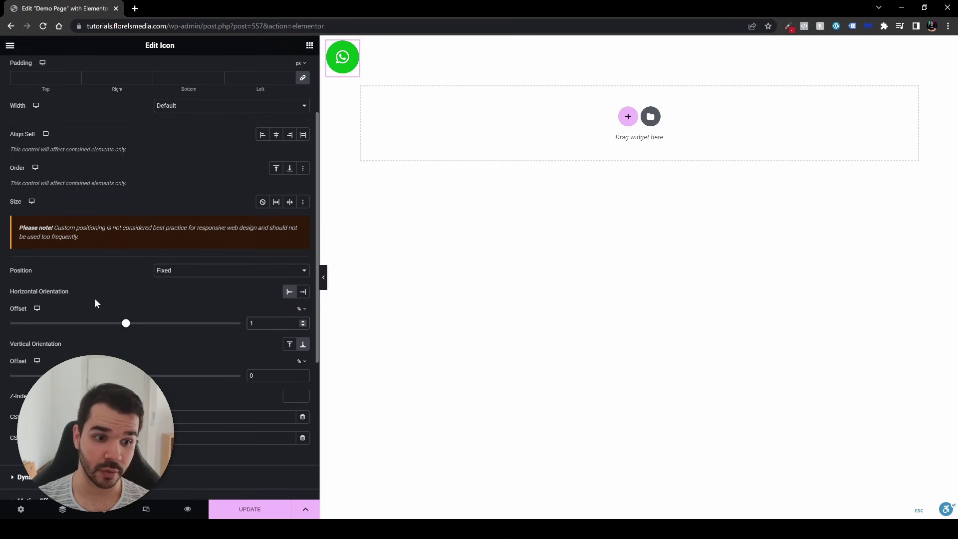
double_click(272, 376)
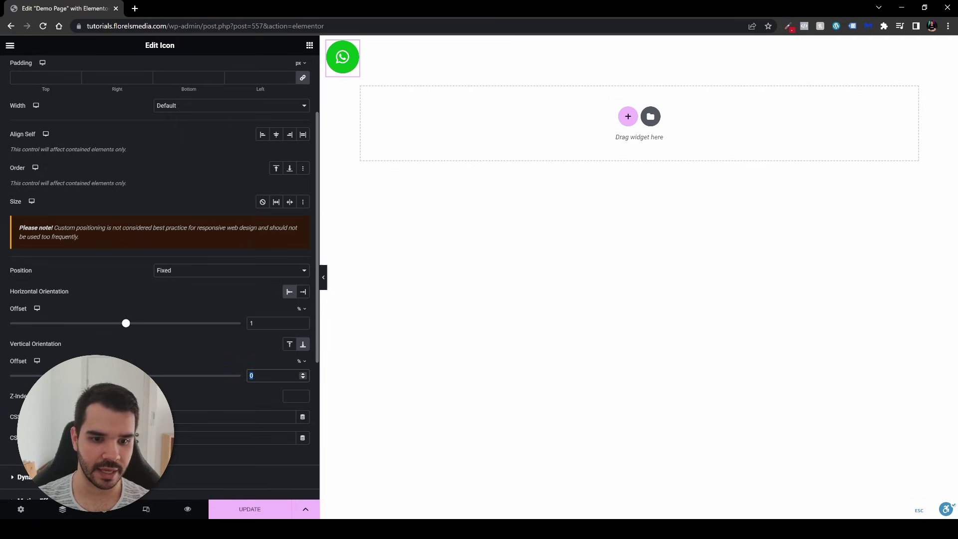
type("80")
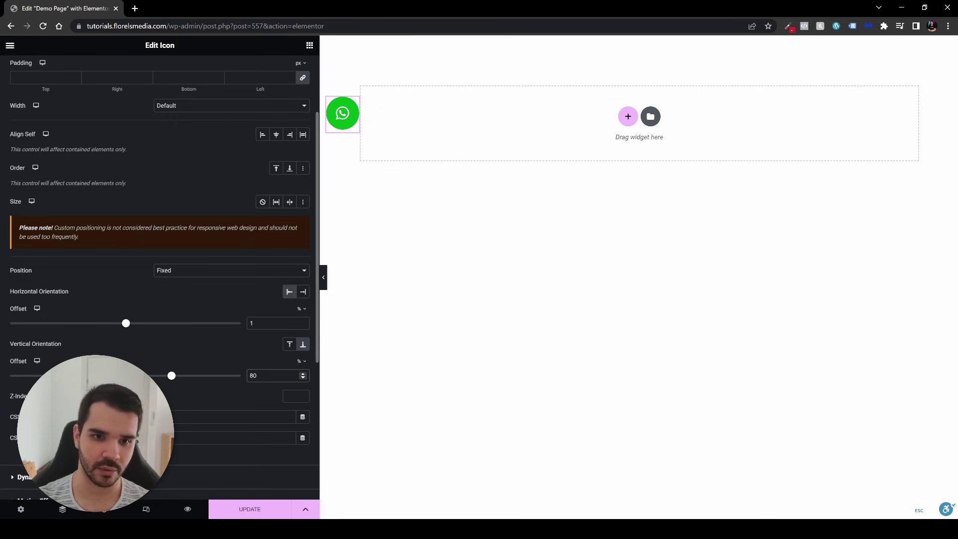
type("10")
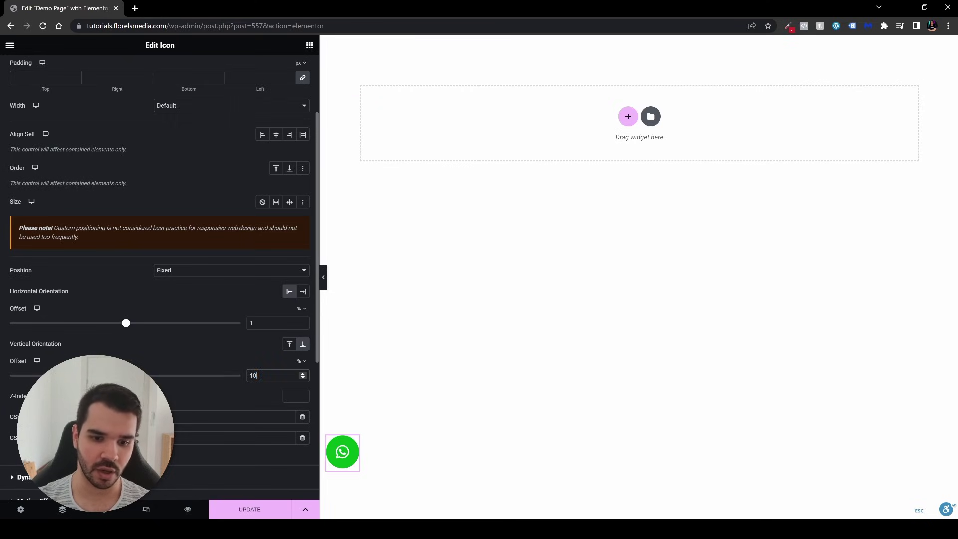
key("BackSpace")
key("BackSpace")
type("6")
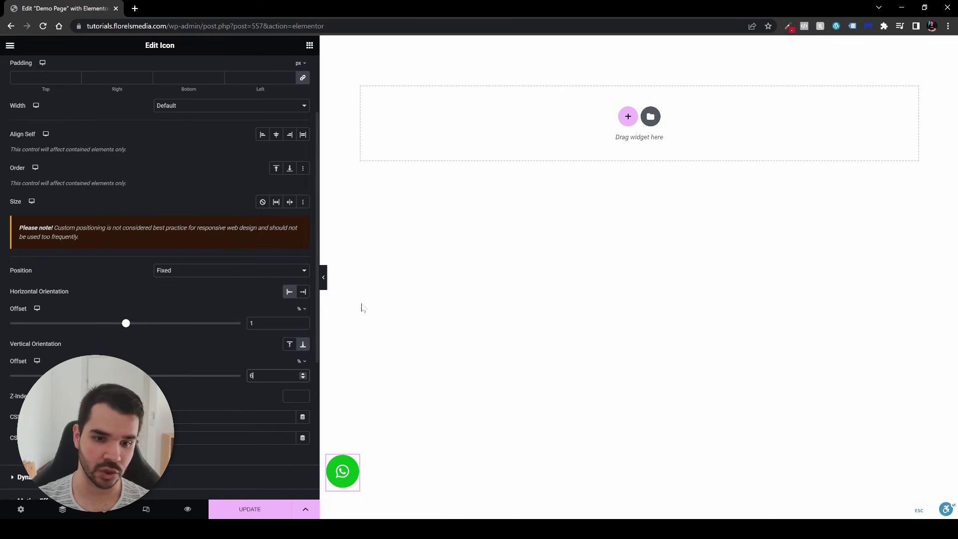
Preview the pinned icon without the editor panel, then update the page.
left_click(324, 281)
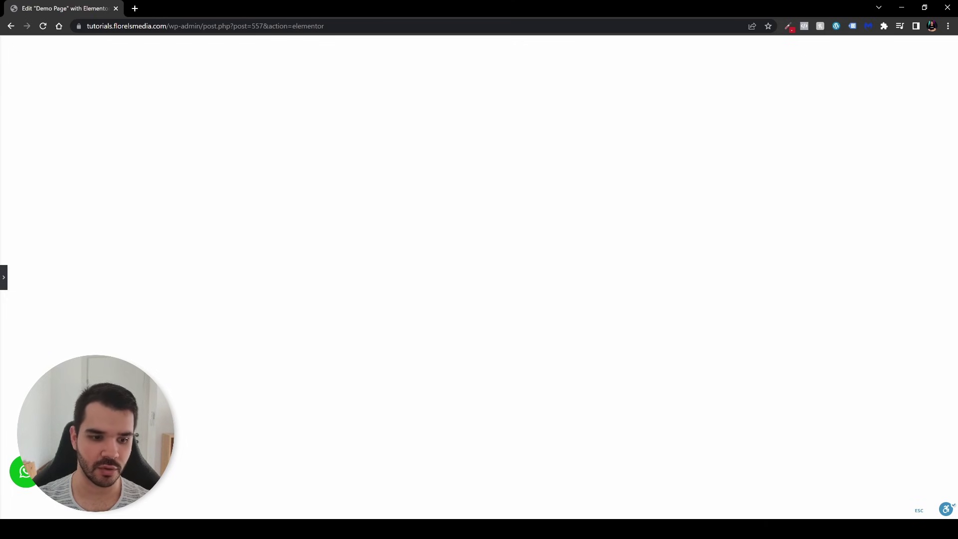
key("ctrl+p")
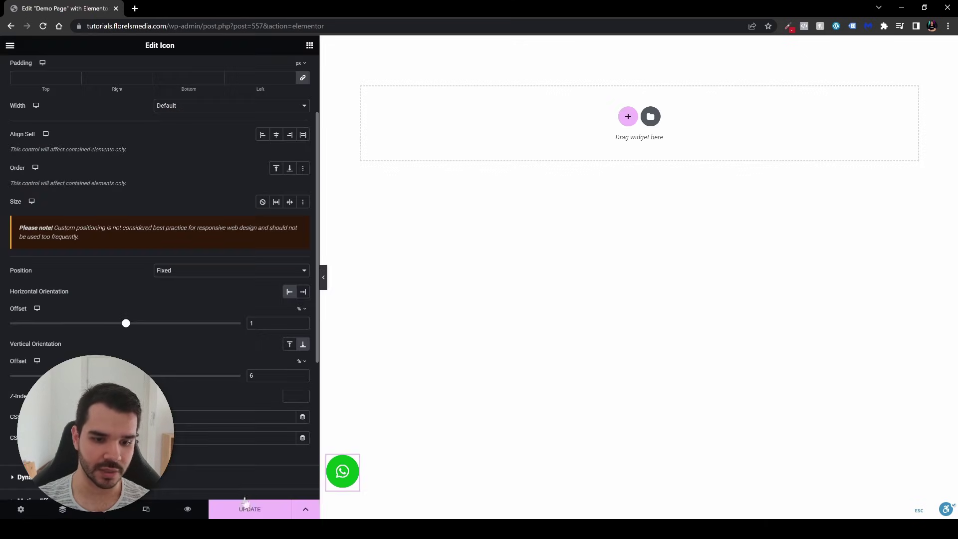
left_click(249, 508)
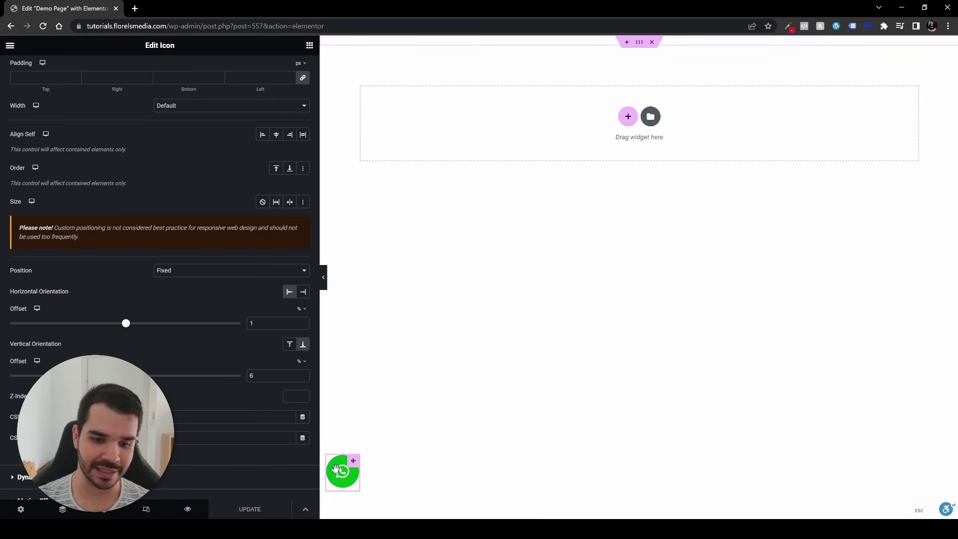
scroll(133, 146, "up", 3)
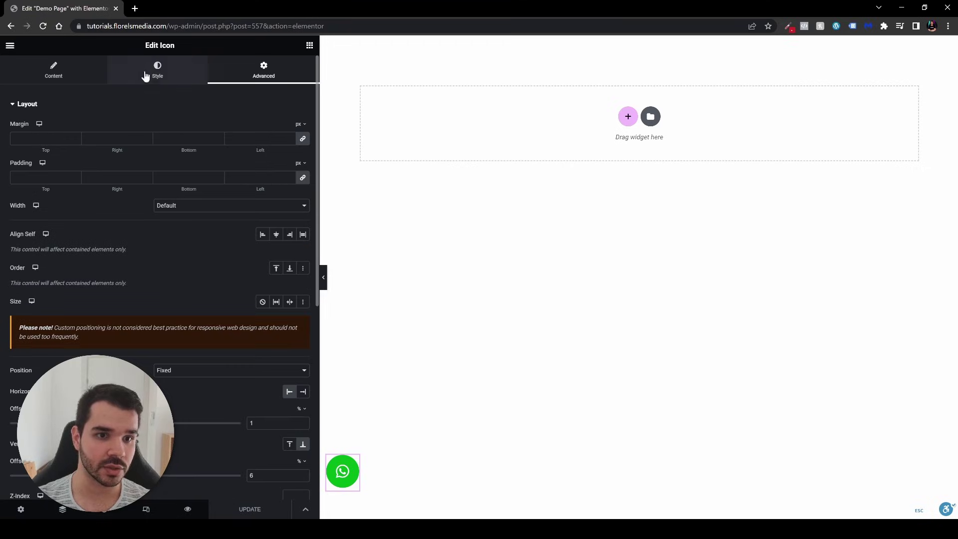
In Style, enlarge the icon to 40 px with 12 px padding.
left_click(166, 79)
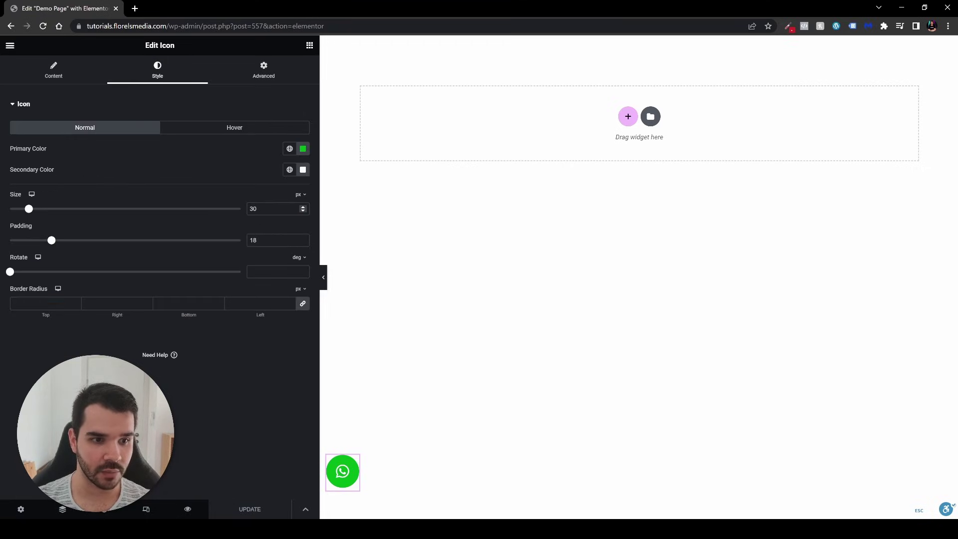
type("40")
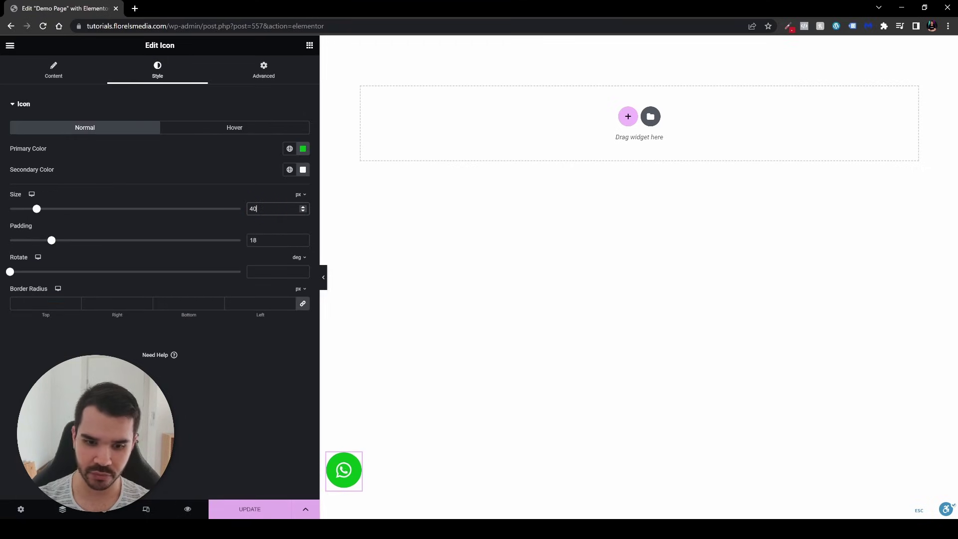
key("Tab")
type("12")
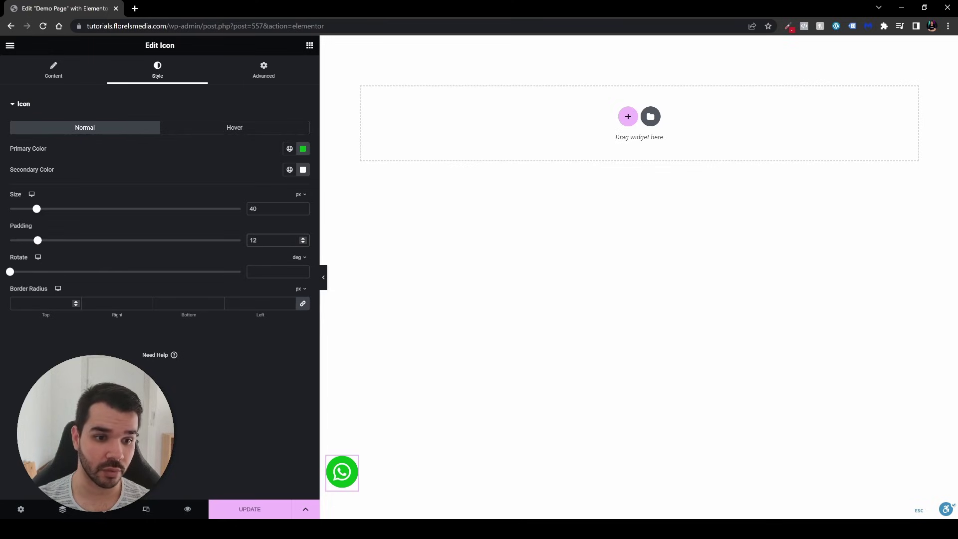
Enter 50 in each border radius corner, link the values, then go to Content.
left_click(257, 303)
type("0")
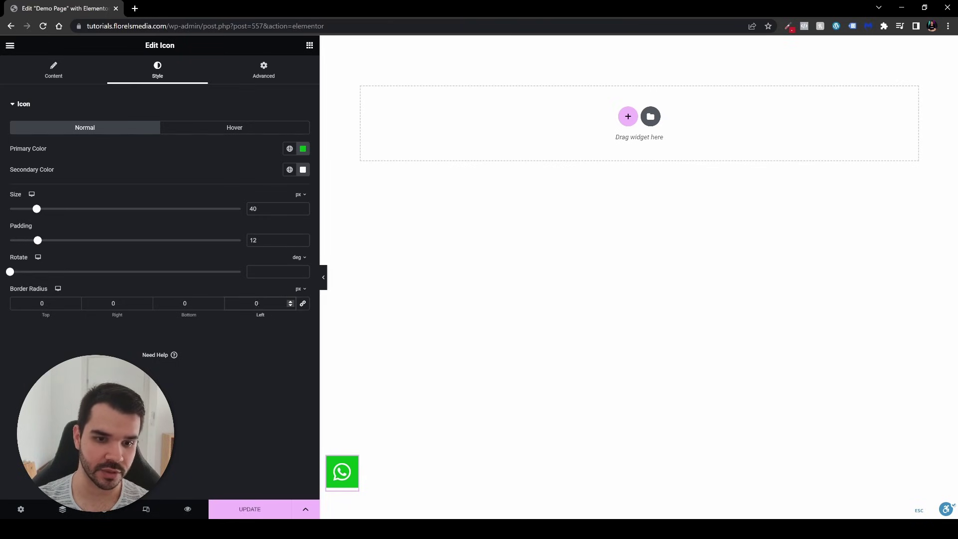
double_click(185, 303)
type("50")
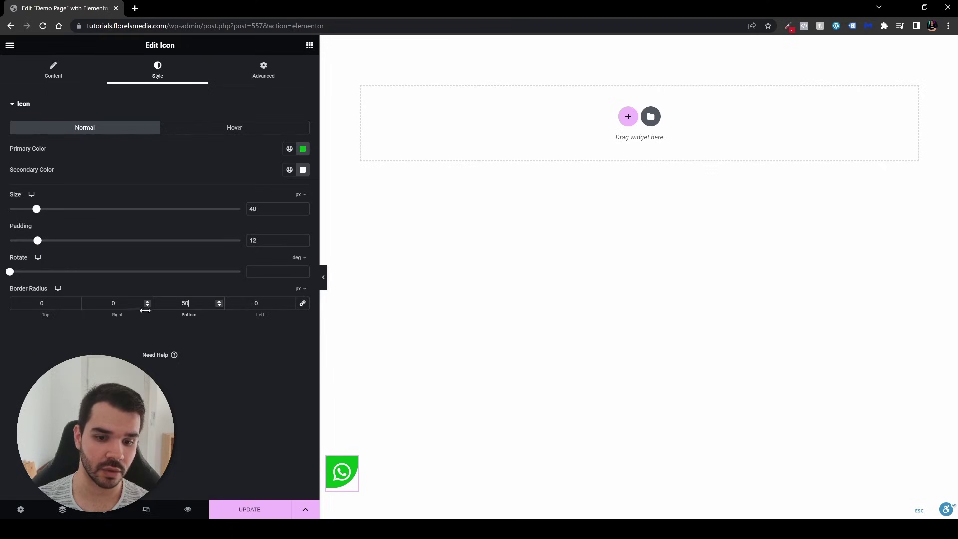
key("shift+Tab")
type("50")
key("shift+Tab")
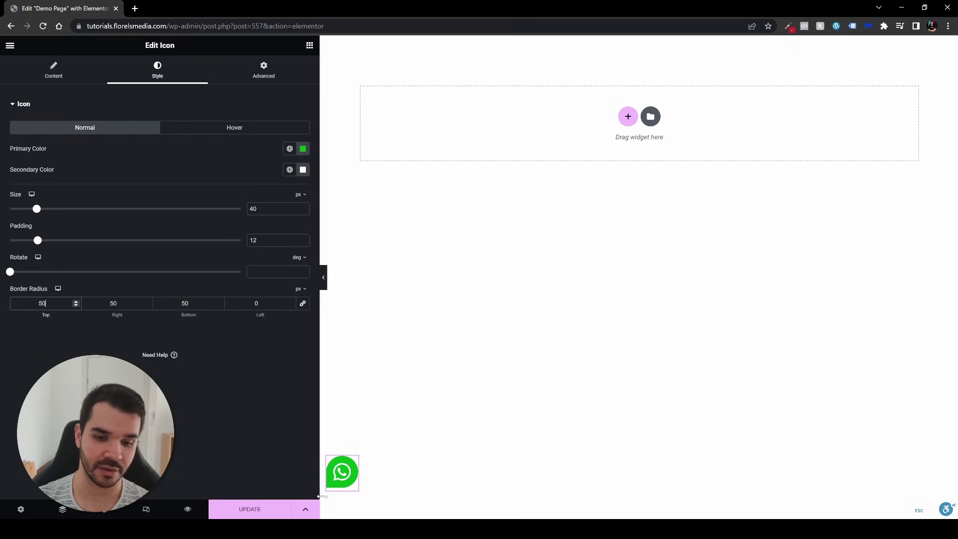
type("50")
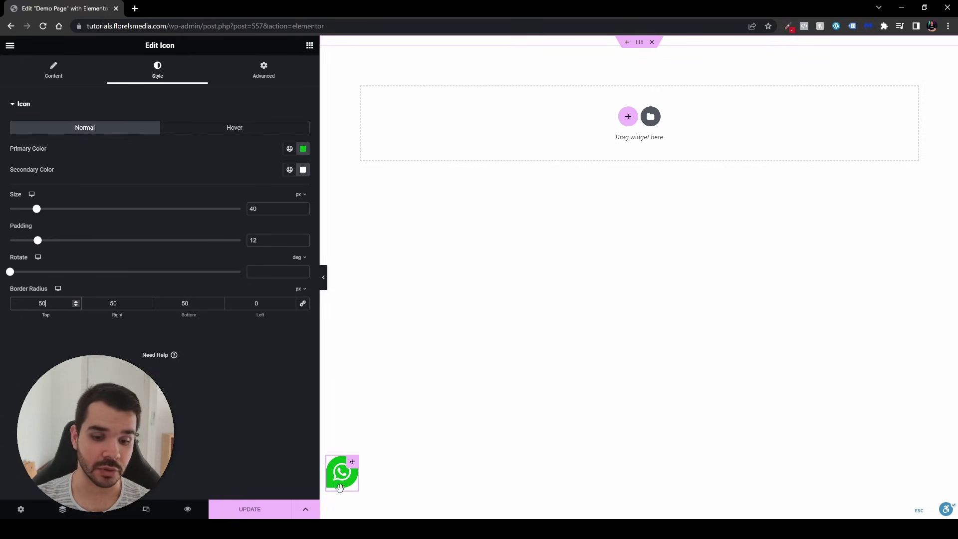
double_click(257, 303)
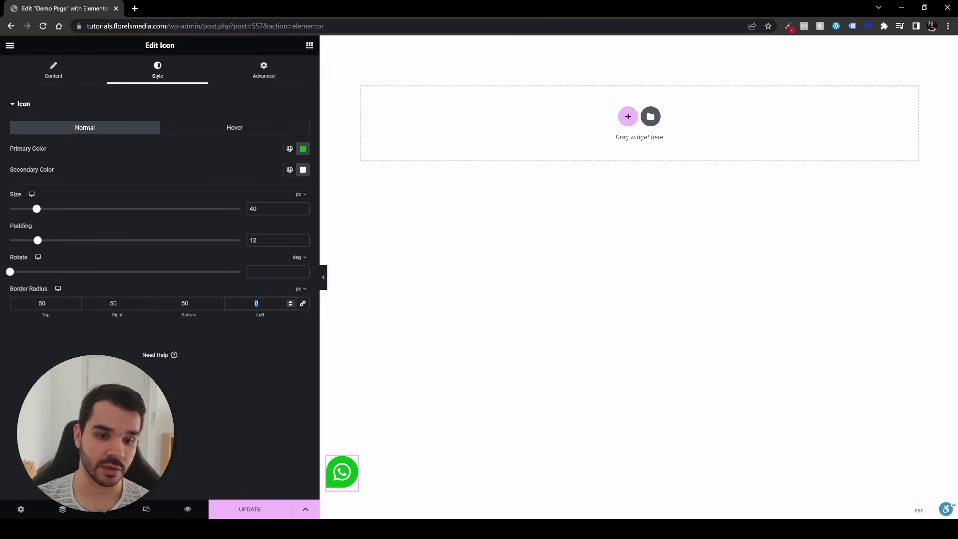
type("50")
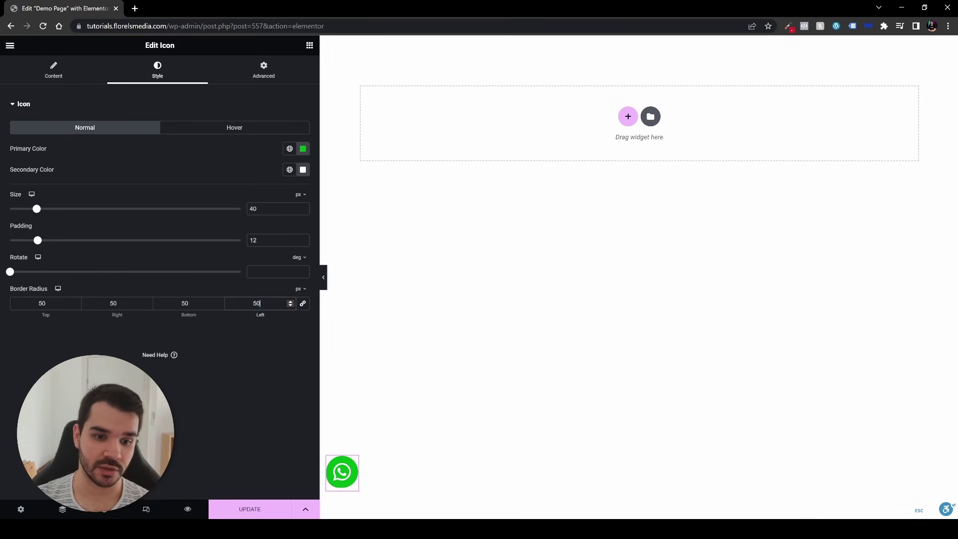
left_click(303, 304)
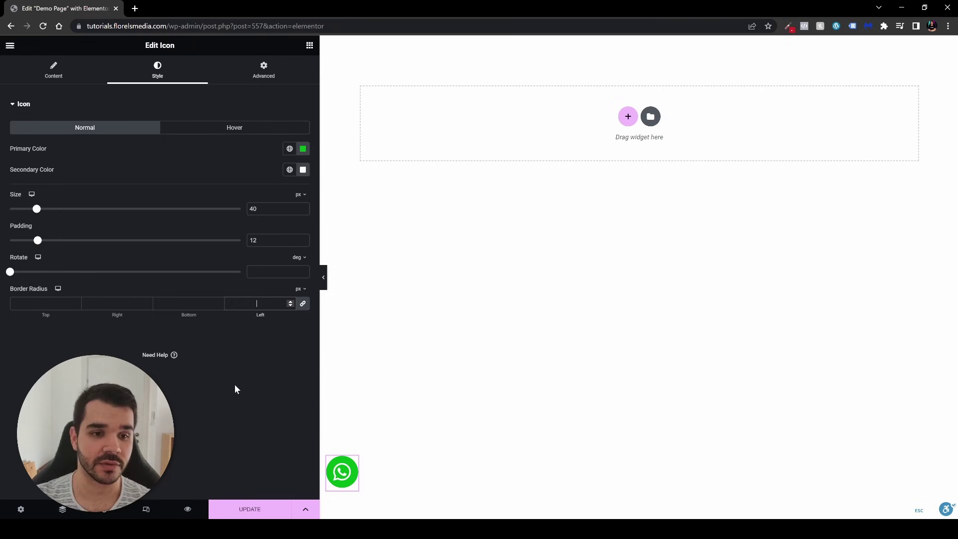
left_click(55, 77)
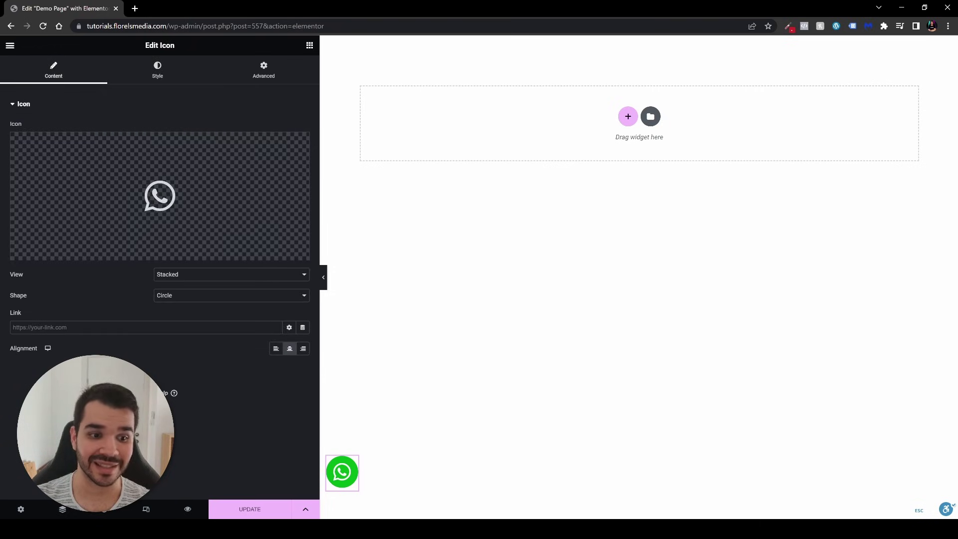
Set the icon's Link to the Contact URL dynamic tag and review its settings.
left_click(93, 330)
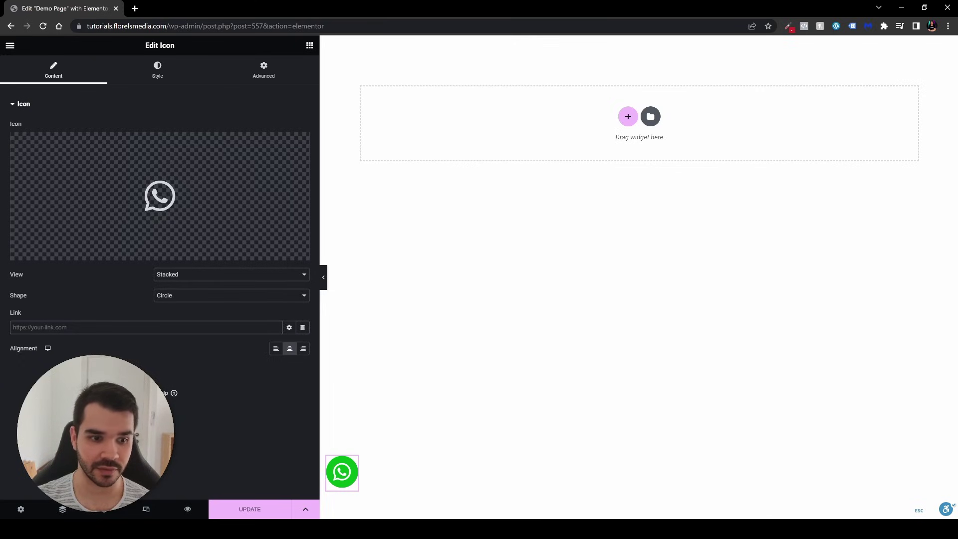
left_click(302, 327)
scroll(301, 377, "down", 1)
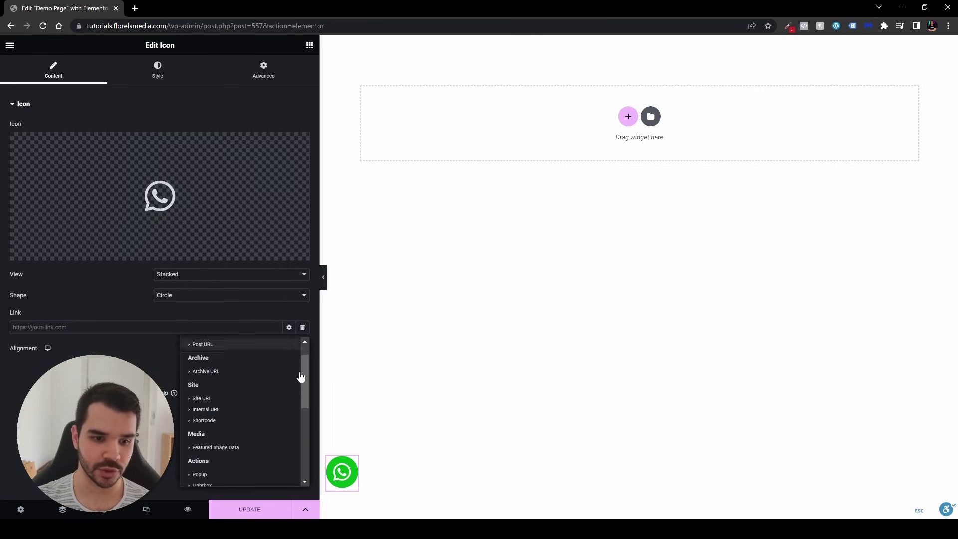
scroll(301, 377, "down", 3)
scroll(299, 377, "up", 2)
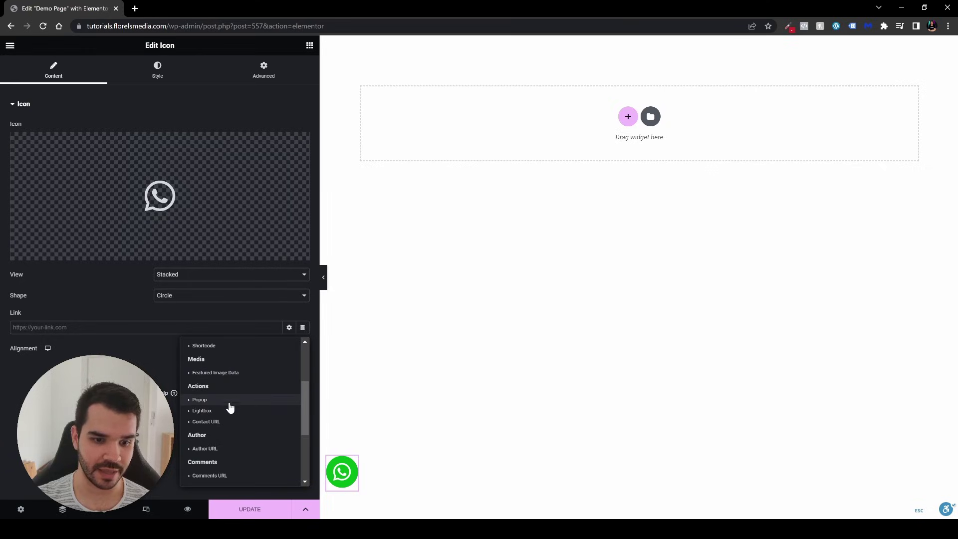
left_click(206, 422)
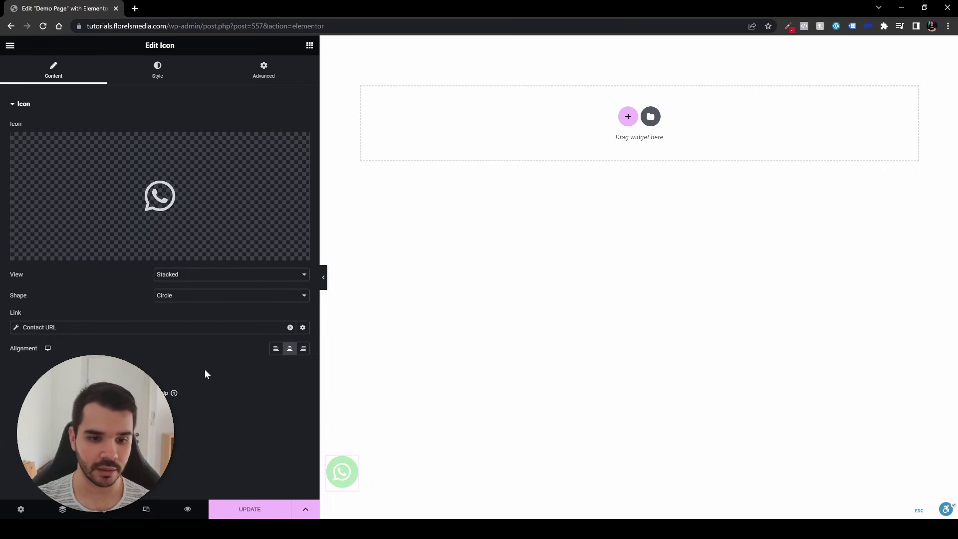
left_click(16, 329)
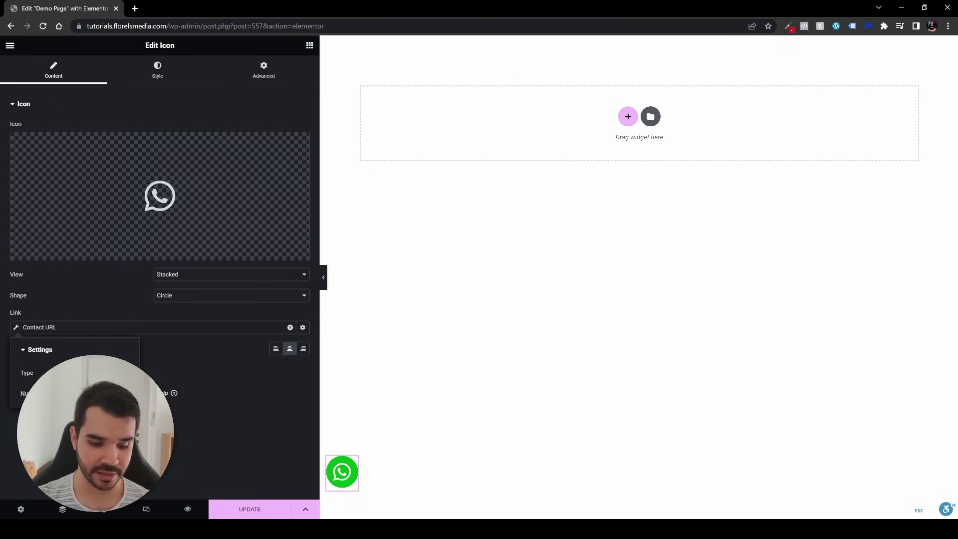
left_click(178, 355)
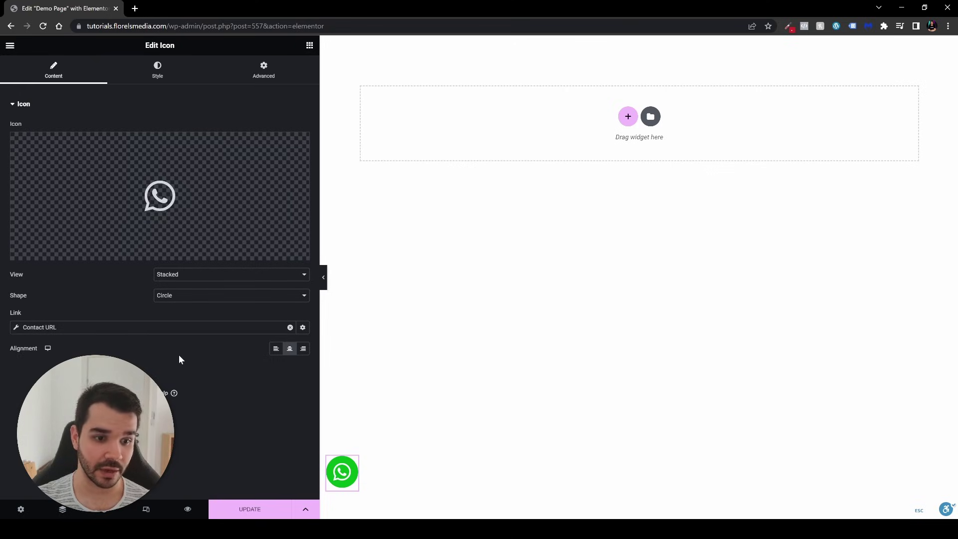
Update the page and test the icon link, which opens a WhatsApp error tab.
left_click(249, 503)
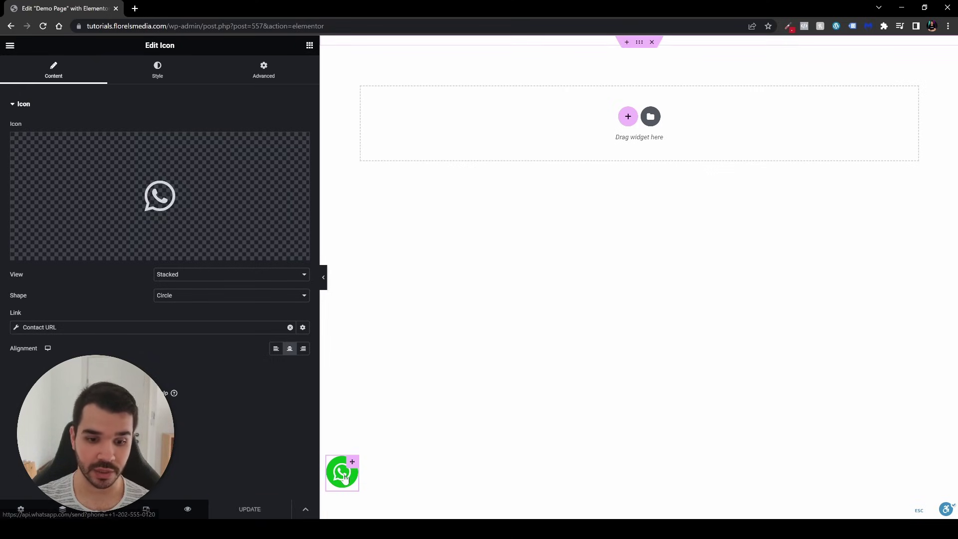
left_click(343, 477, "ctrl")
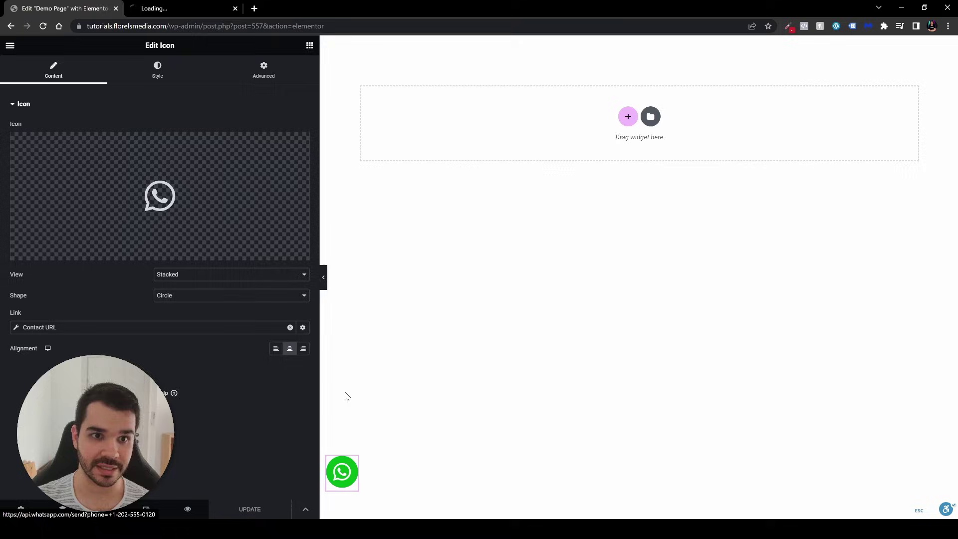
left_click(180, 9)
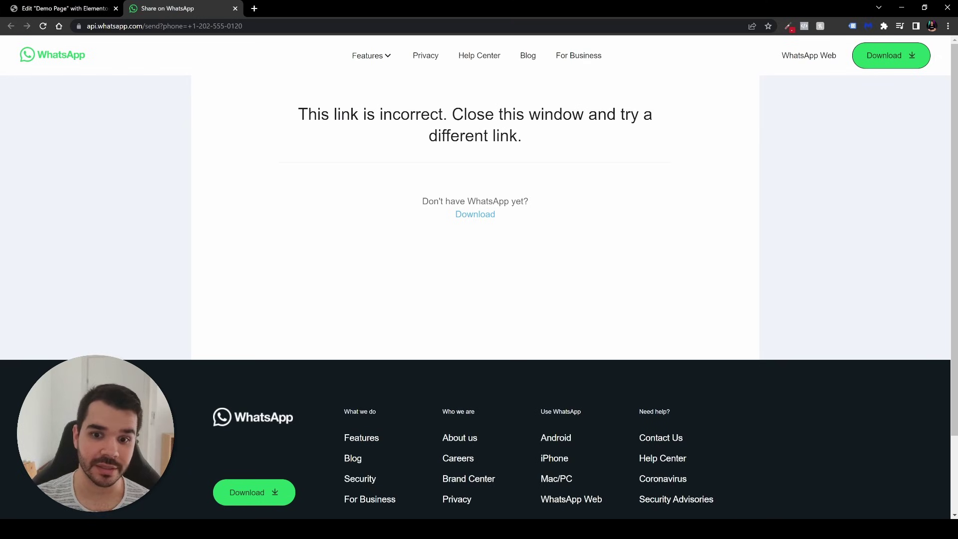
key("ctrl+w")
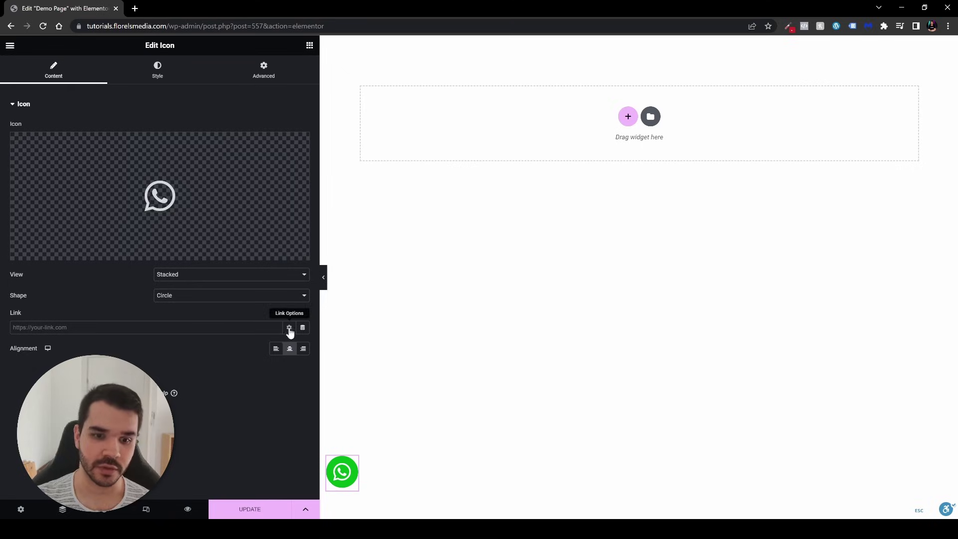
left_click(145, 327)
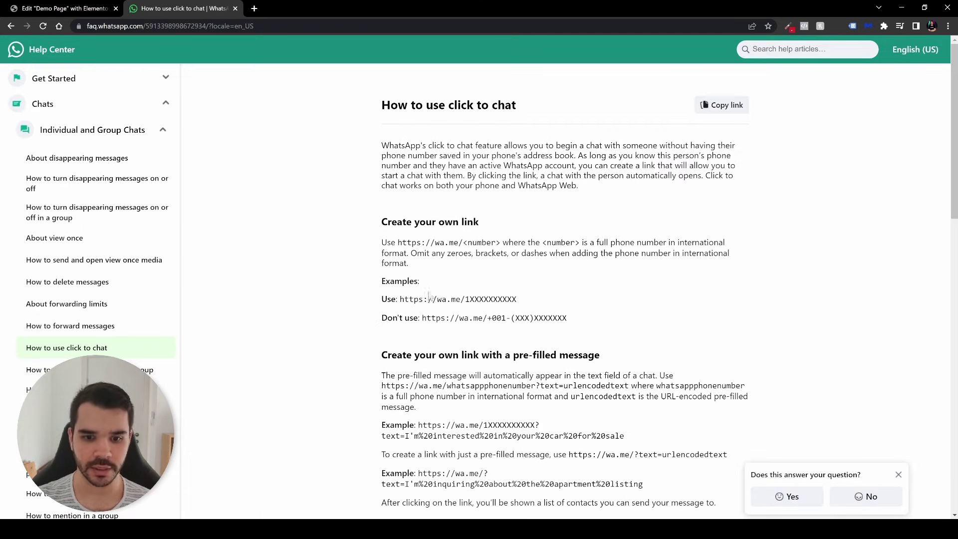
left_click_drag(400, 299, 465, 299)
key("ctrl+c")
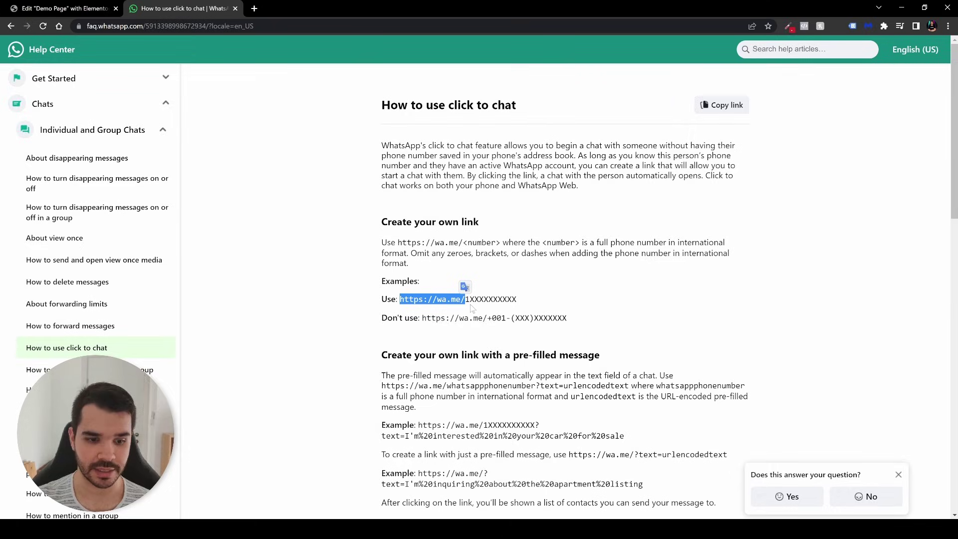
left_click(54, 10)
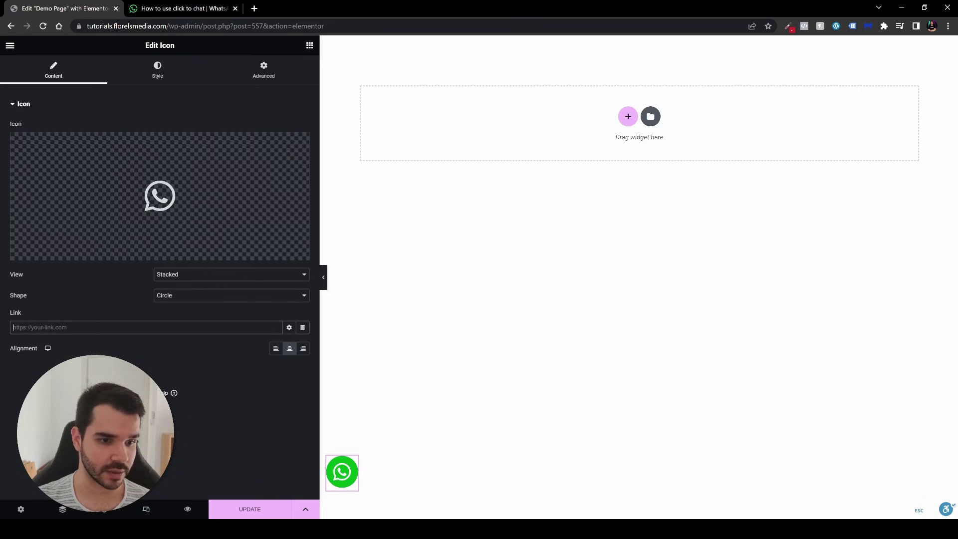
key("ctrl+v")
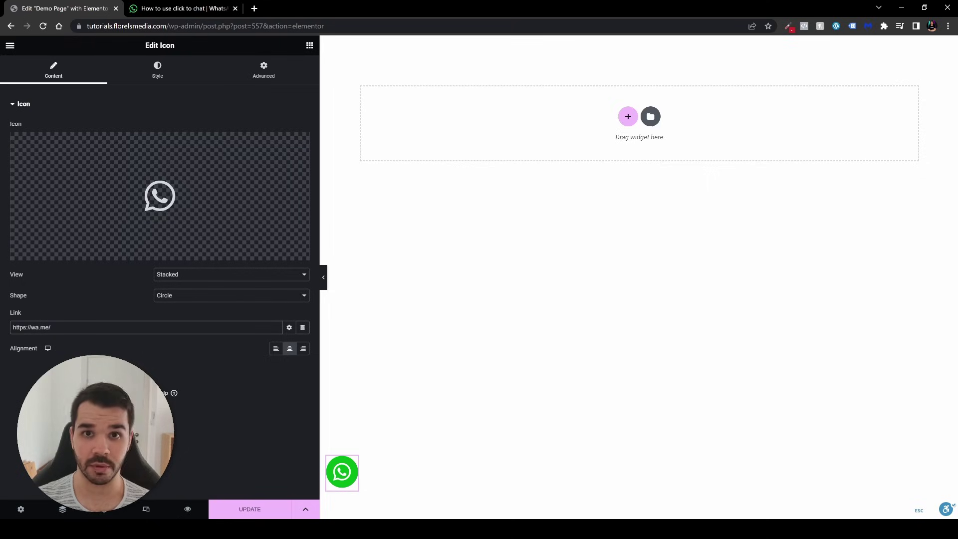
Append the phone number to the wa.me link, update the page, and test the icon.
type("+1-202-555-0120")
left_click(250, 508)
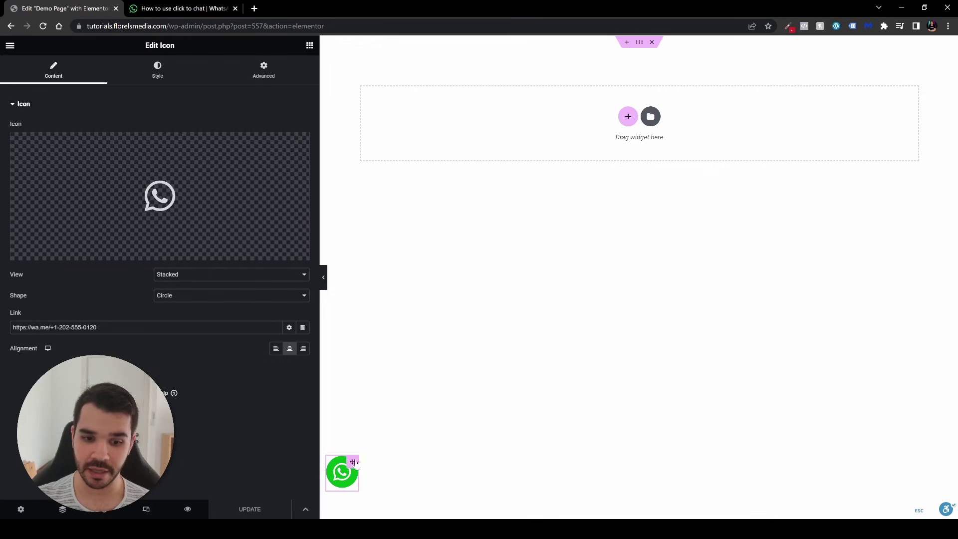
left_click(342, 478, "ctrl")
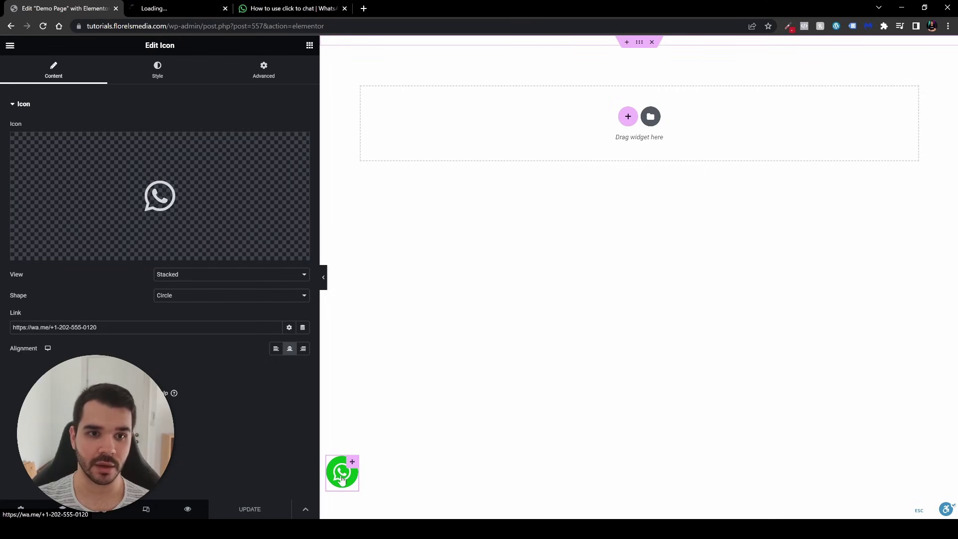
View the WhatsApp 404 test page, then close it and the Click to Chat help article.
left_click(198, 1)
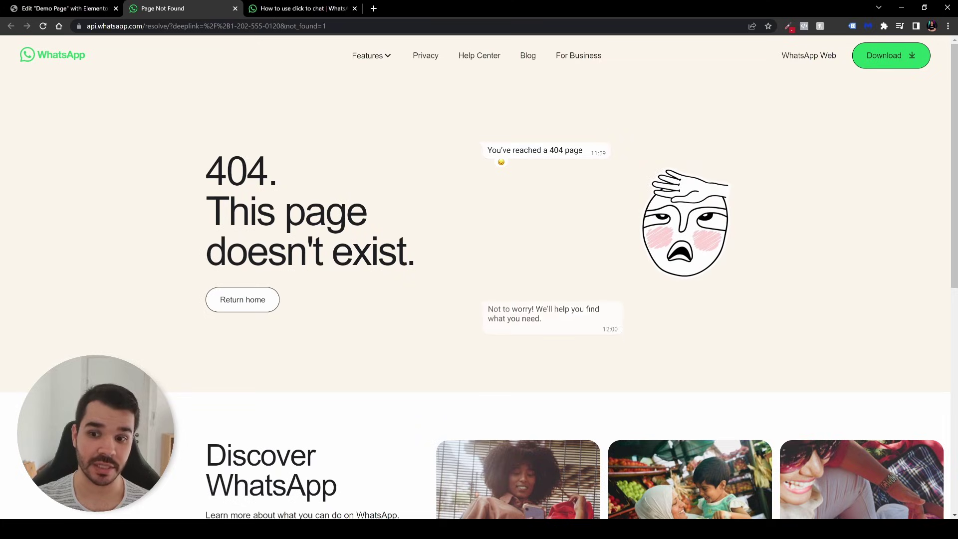
left_click(236, 9)
left_click(235, 9)
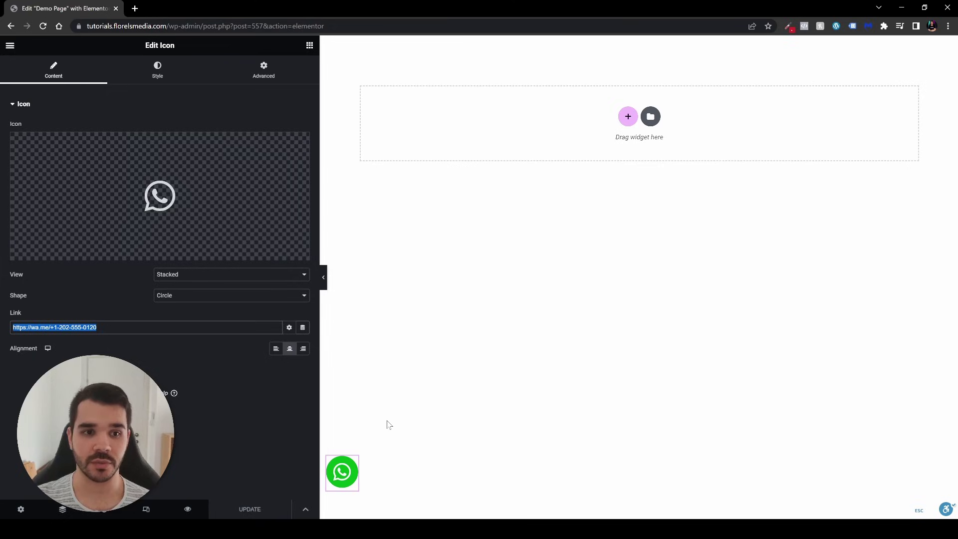
Leave the Elementor editor for WordPress Plugins and start adding a new plugin.
left_click(10, 47)
left_click(67, 238)
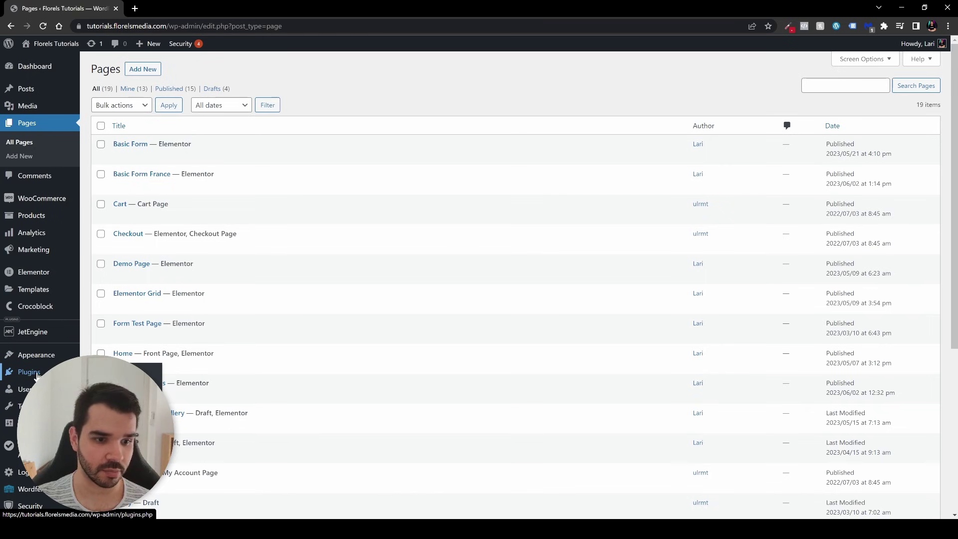
left_click(36, 375)
left_click(146, 69)
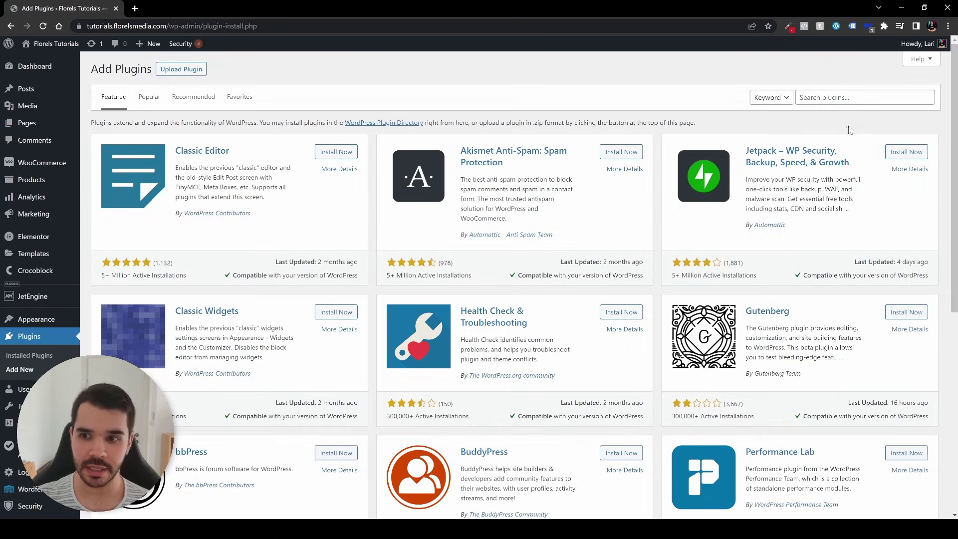
Search 'whatsapp', install and activate Click to Chat by HoliThemes, and open the live site in a new tab.
type("whatsapp")
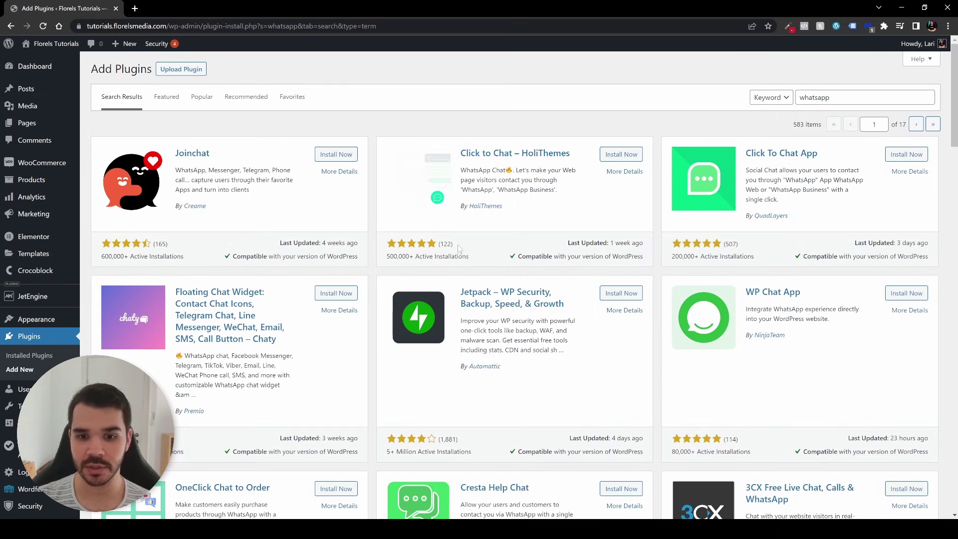
left_click_drag(440, 245, 447, 244)
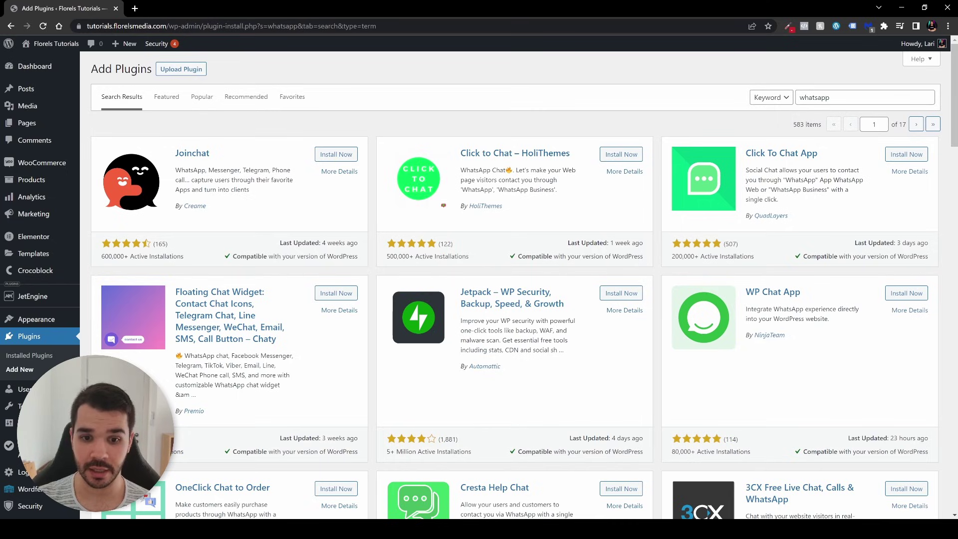
double_click(398, 256)
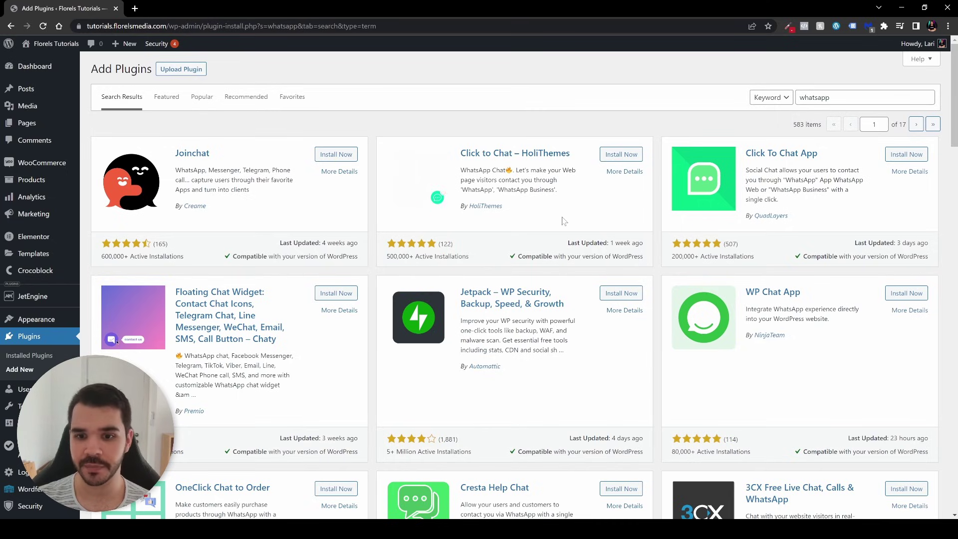
left_click(622, 155)
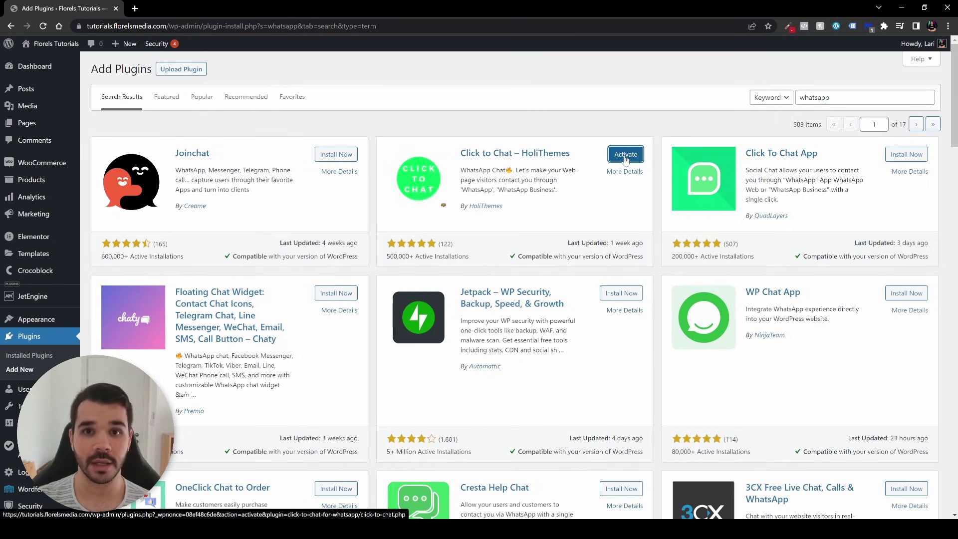
left_click(625, 156)
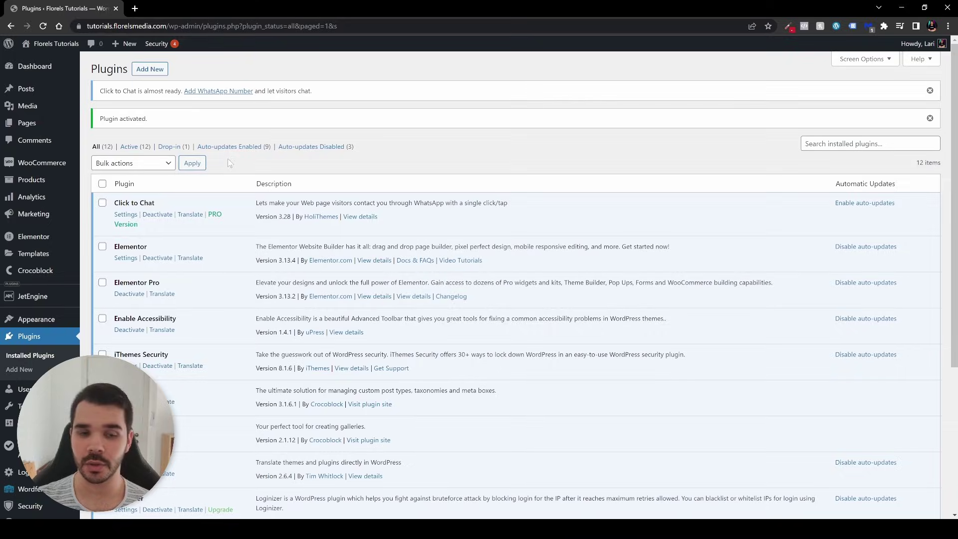
mouse_move(52, 44)
middle_click(38, 59)
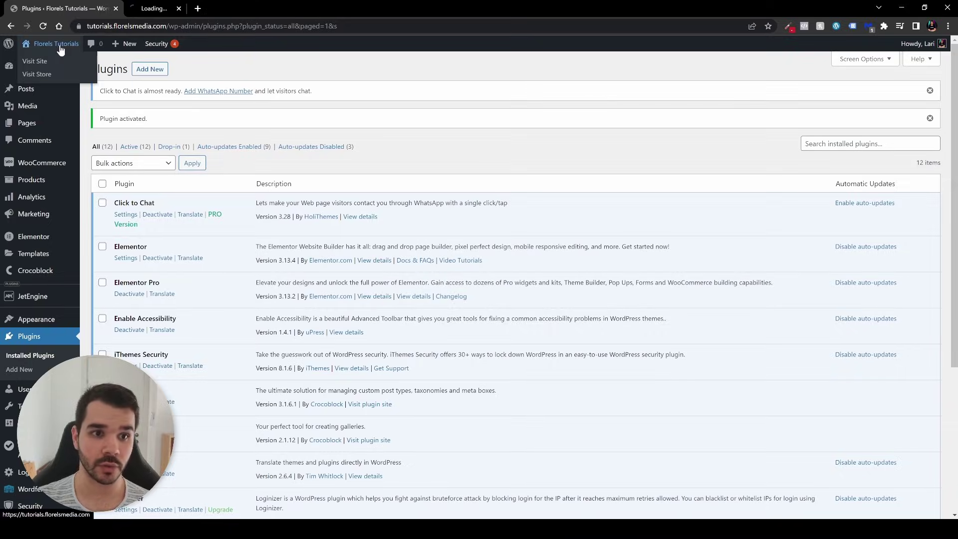
left_click(171, 8)
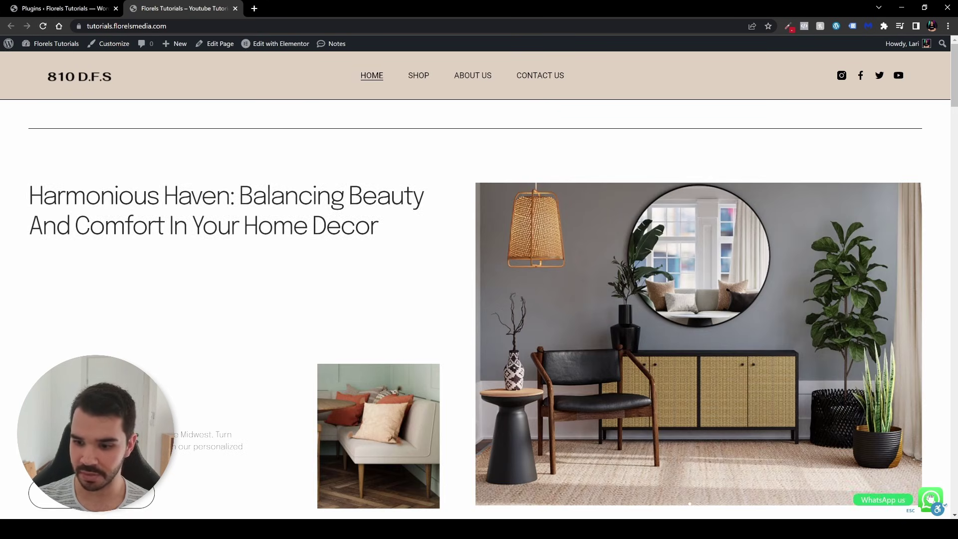
left_click(930, 499)
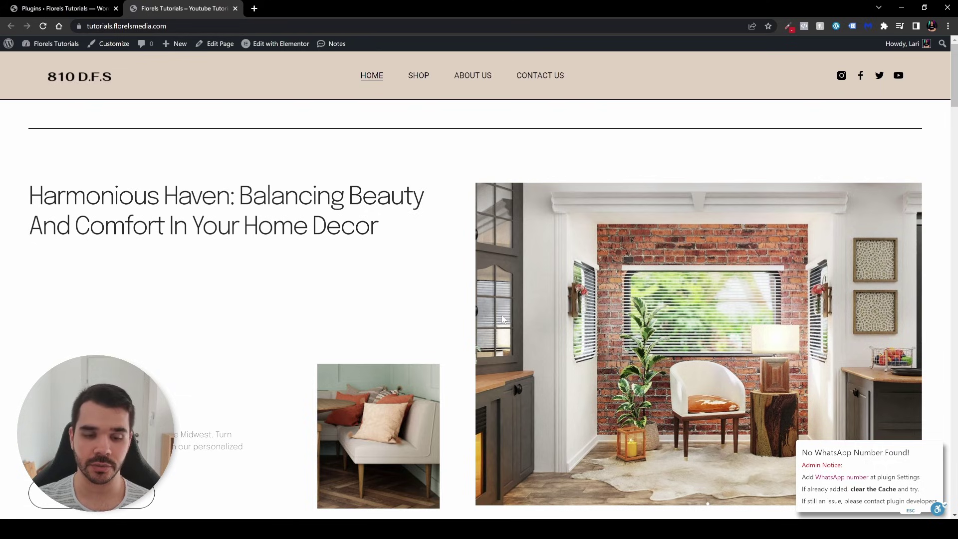
left_click(64, 9)
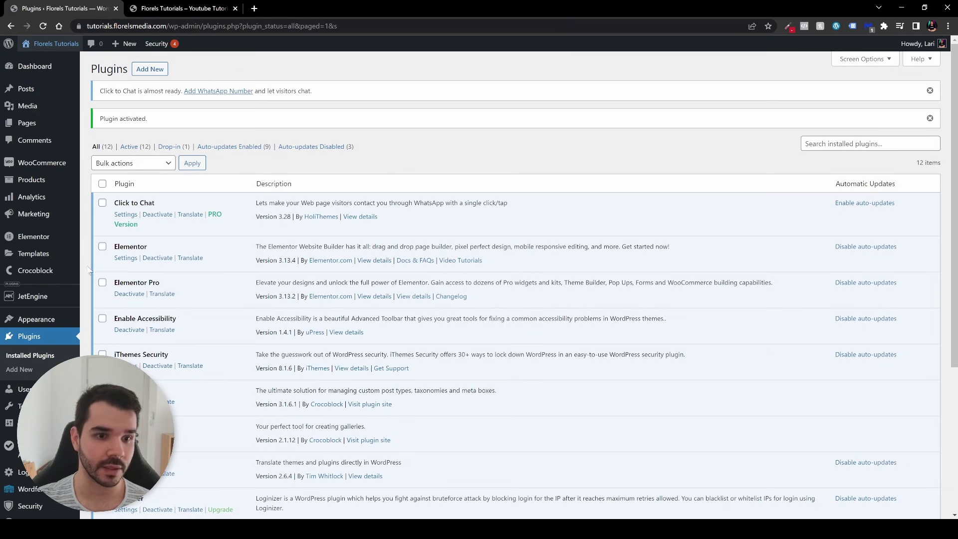
scroll(60, 319, "down", 2)
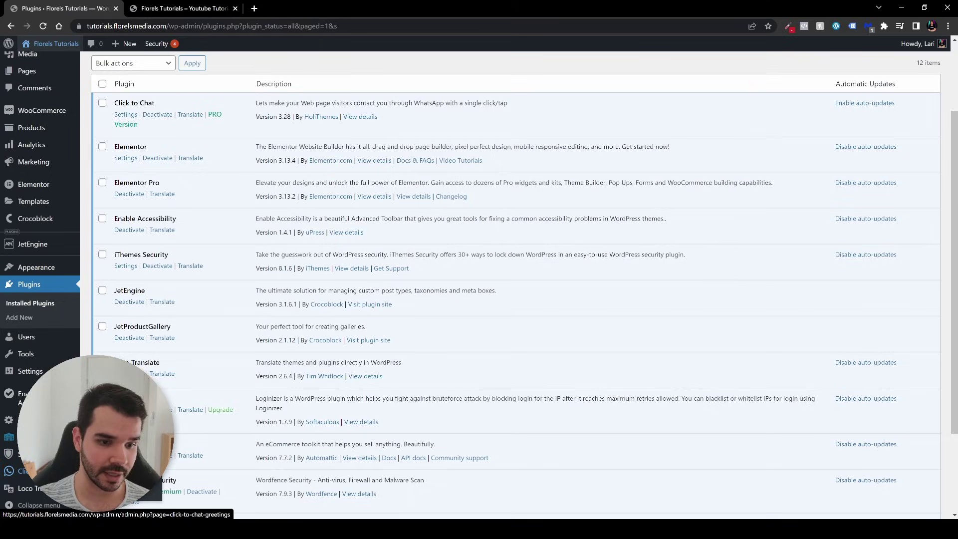
Paste the business WhatsApp number into Click to Chat settings and keep the Style-2 button.
left_click(22, 471)
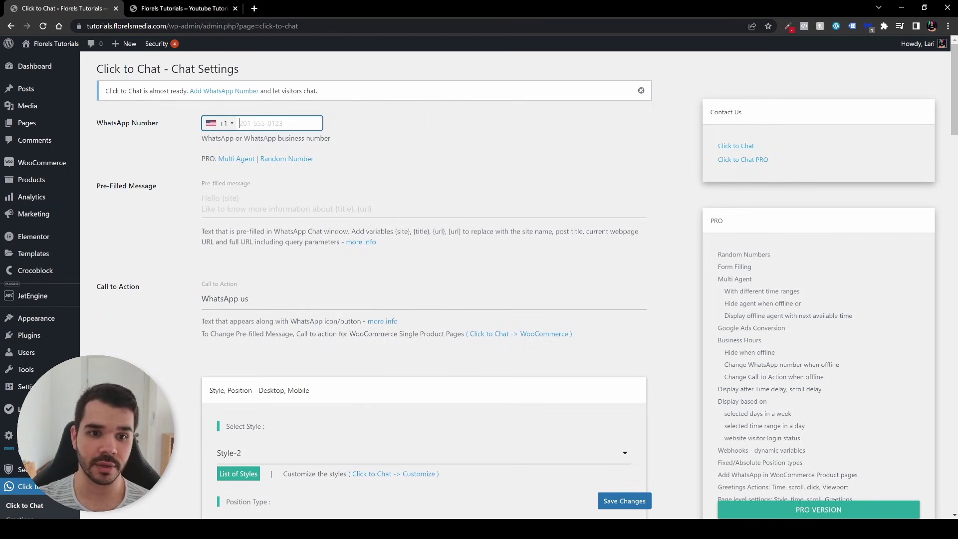
key("ctrl+v")
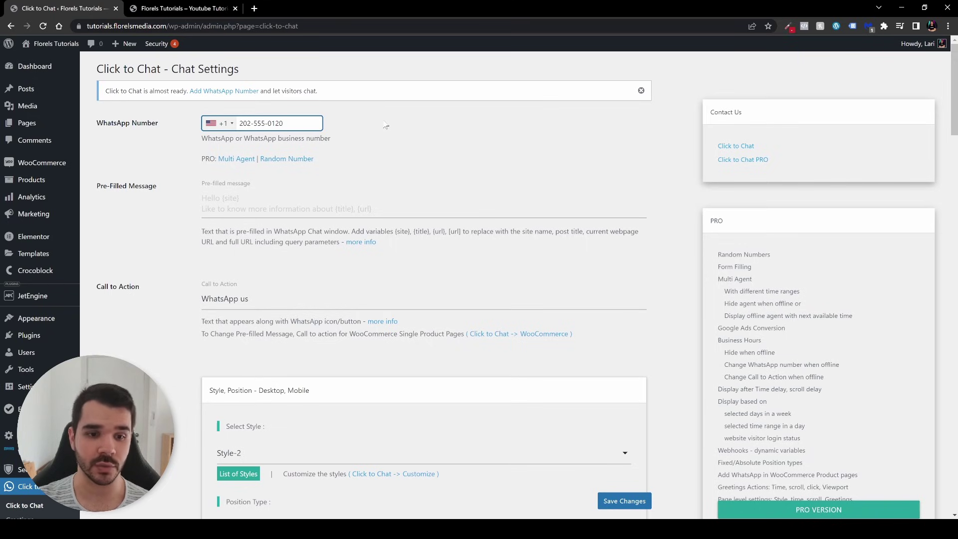
scroll(359, 231, "down", 2)
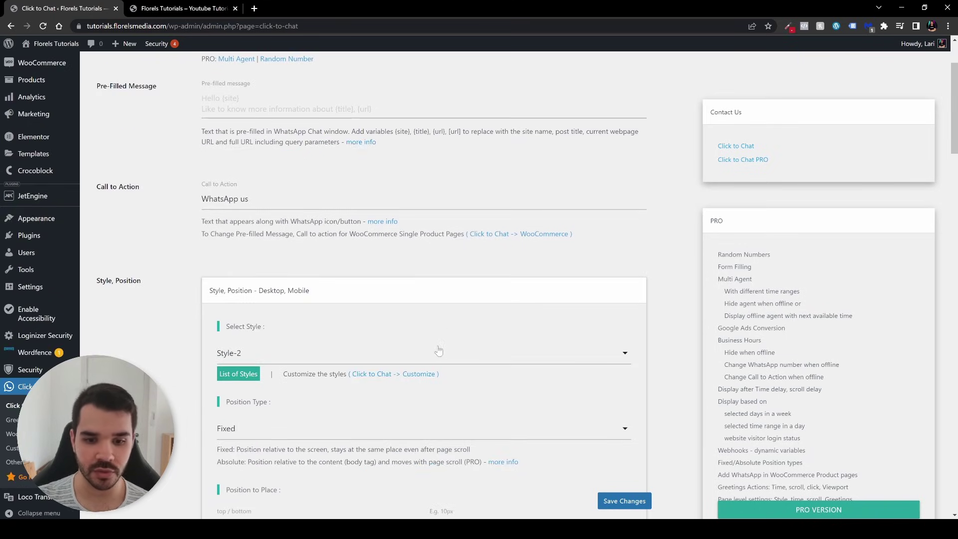
left_click(451, 358)
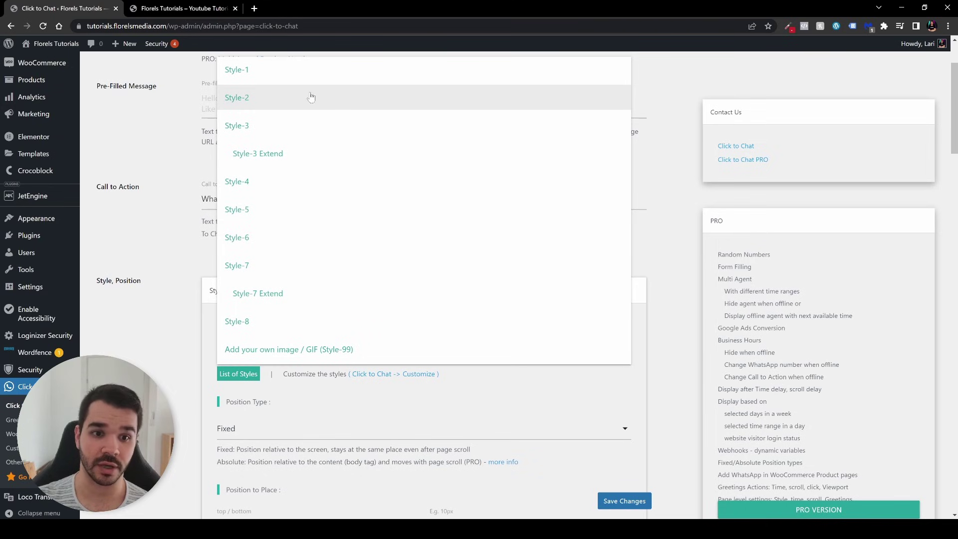
left_click(163, 298)
Keep the Fixed bottom-right position type, review the remaining options, and save the settings.
scroll(265, 276, "down", 3)
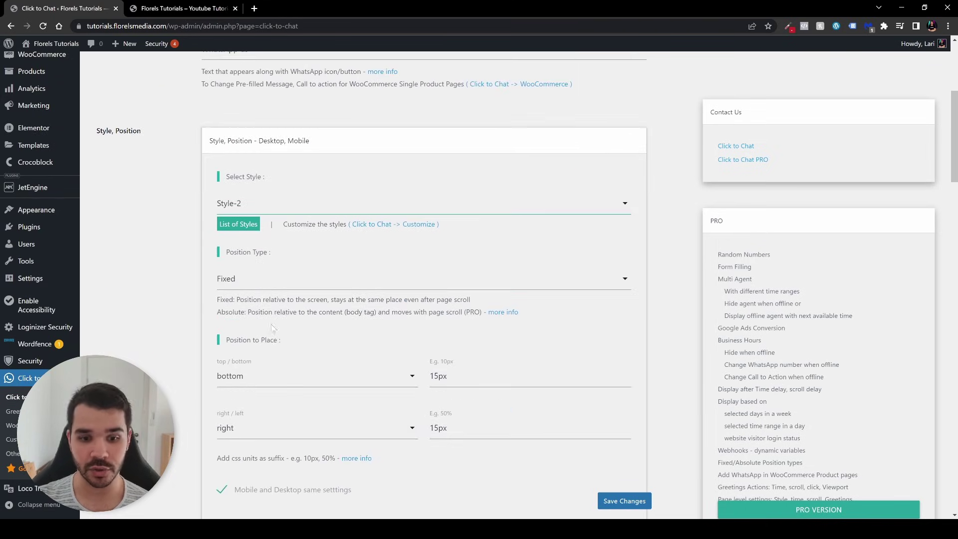
left_click(235, 286)
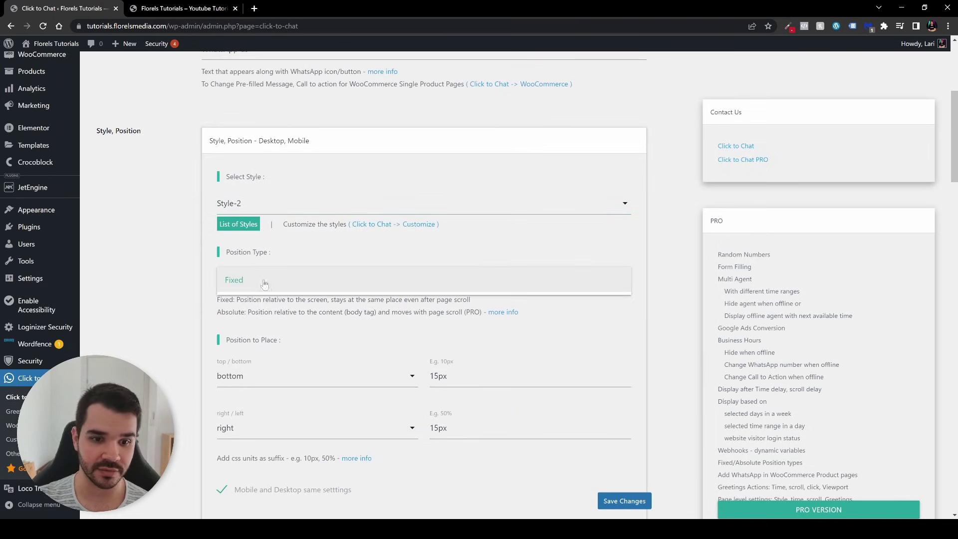
left_click(236, 288)
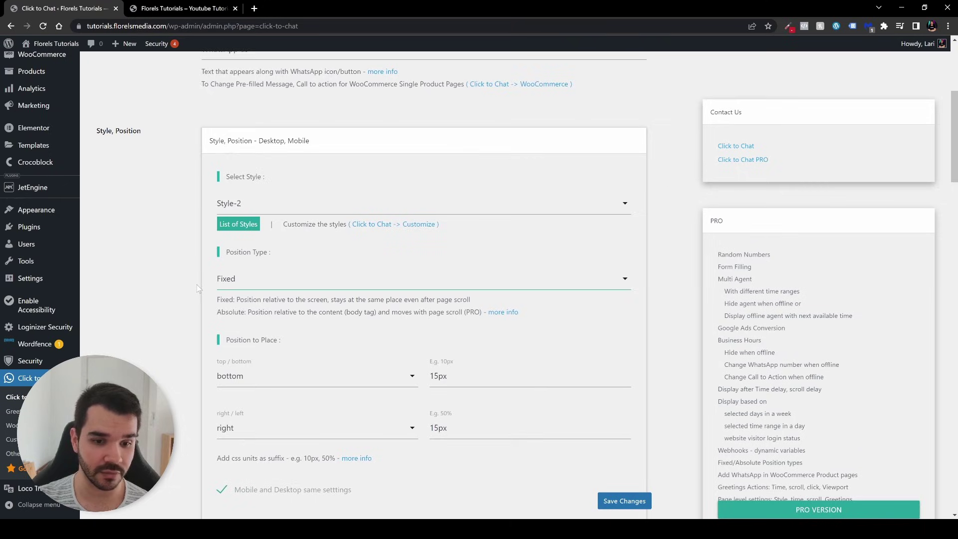
scroll(196, 285, "down", 2)
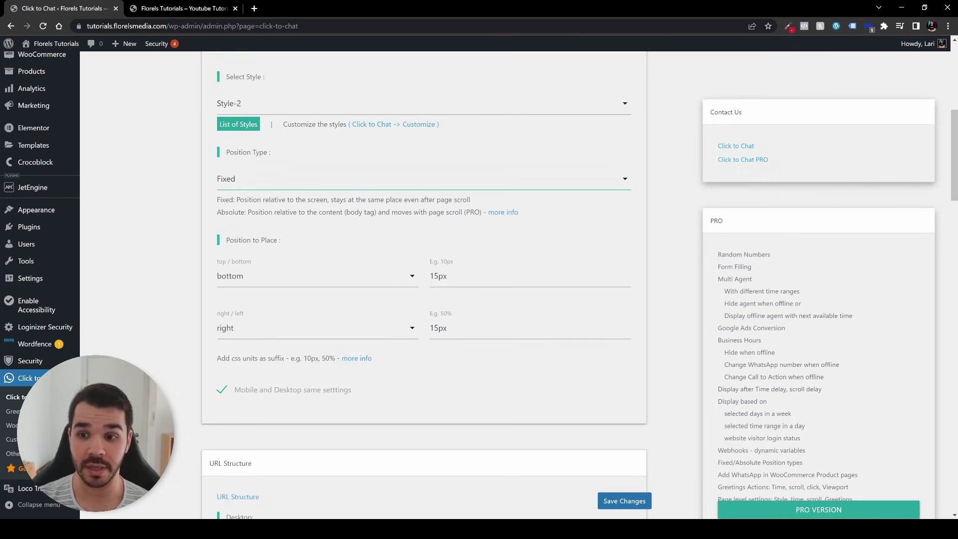
scroll(468, 289, "down", 4)
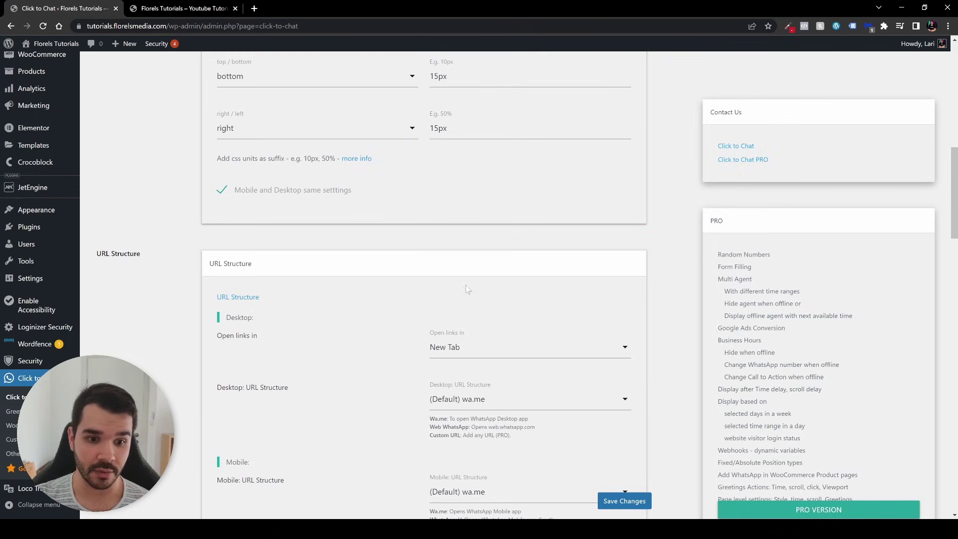
scroll(467, 289, "down", 15)
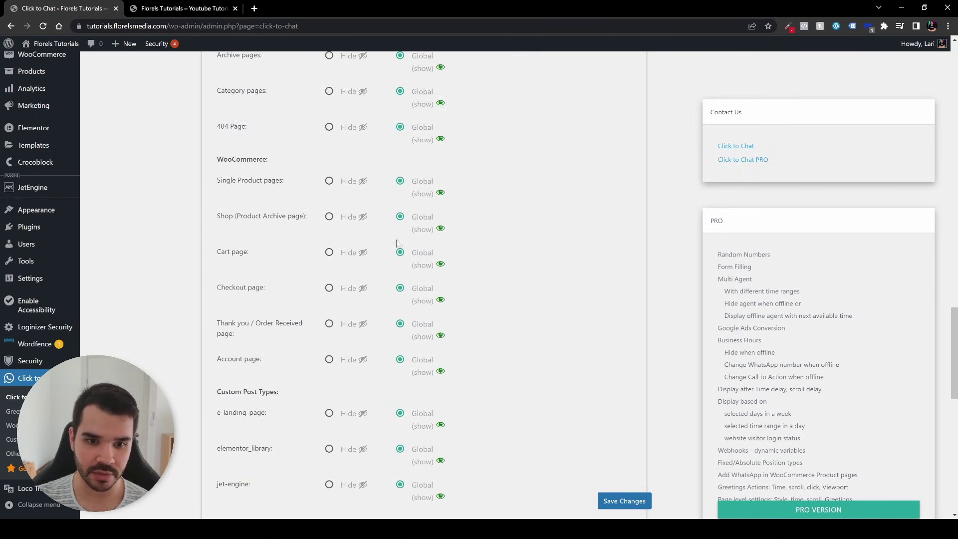
scroll(398, 244, "down", 9)
scroll(484, 329, "up", 15)
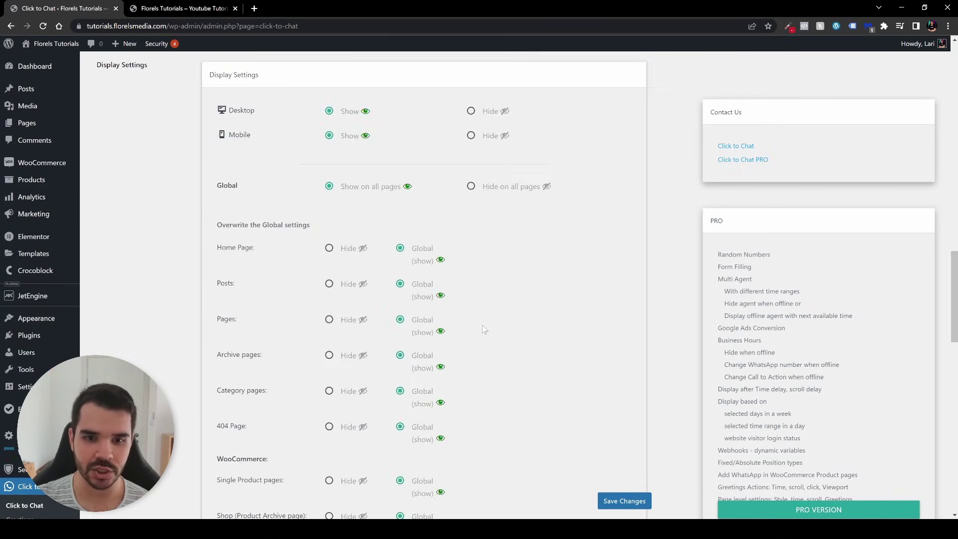
scroll(483, 329, "up", 8)
scroll(517, 327, "up", 6)
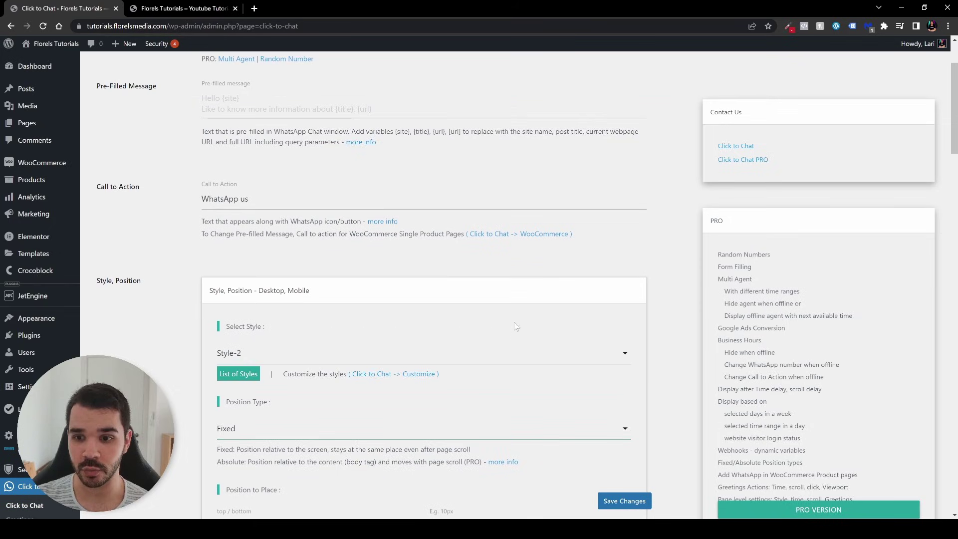
scroll(517, 327, "up", 2)
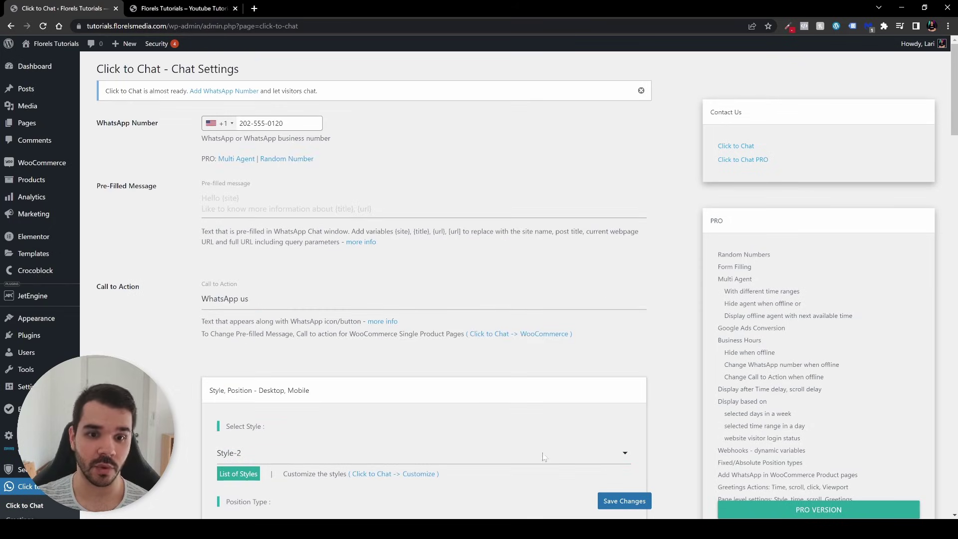
left_click(622, 506)
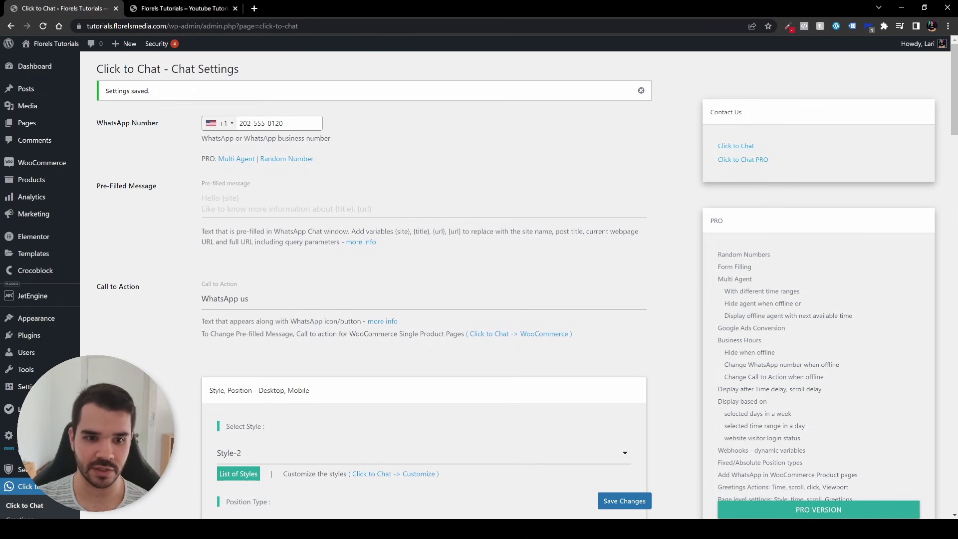
Reload the live site, test the bottom-right WhatsApp button, cancel the app prompt, and close its tab.
left_click(161, 8)
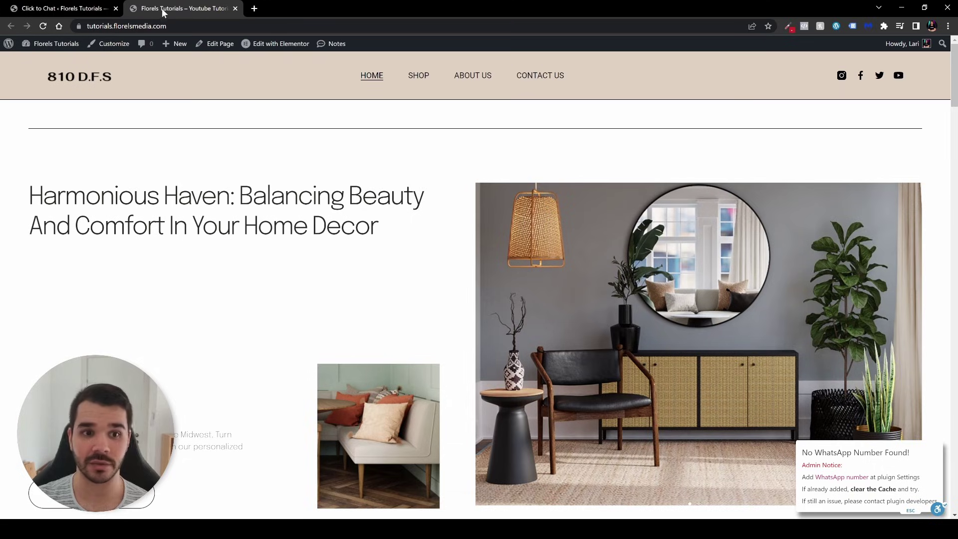
key("F5")
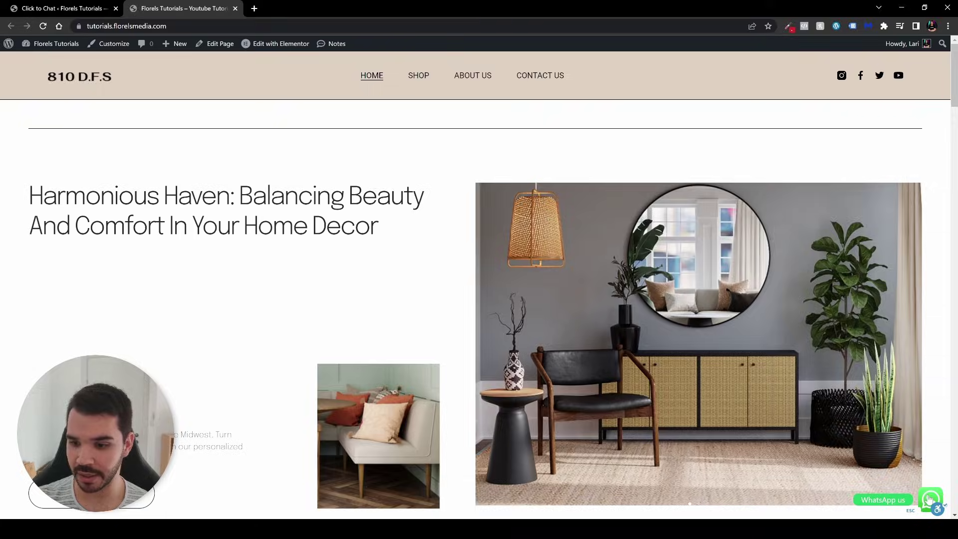
left_click(929, 500)
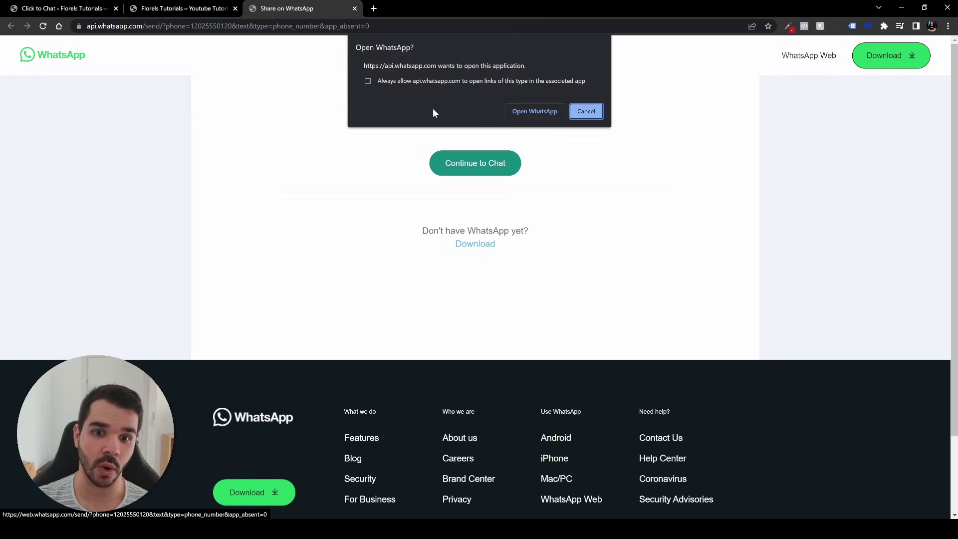
left_click(586, 112)
key("ctrl+w")
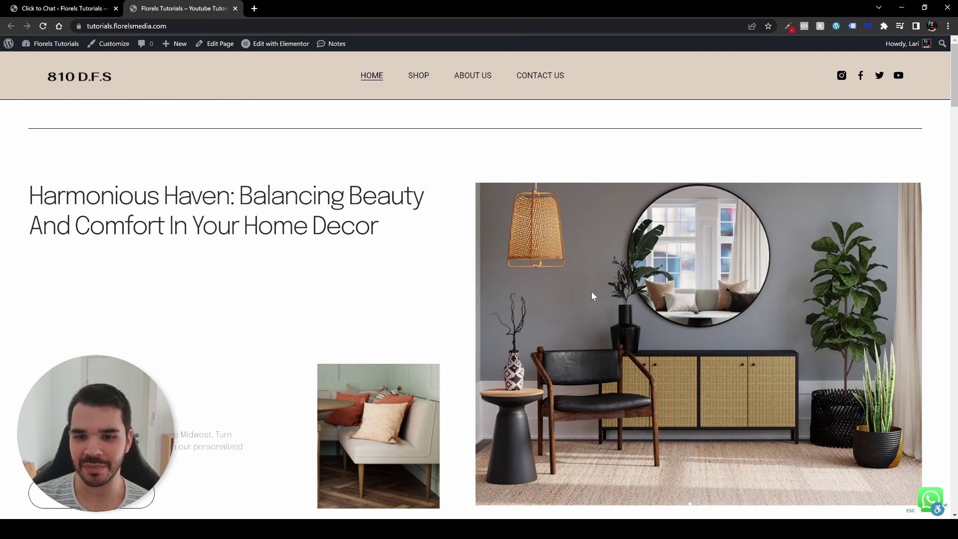